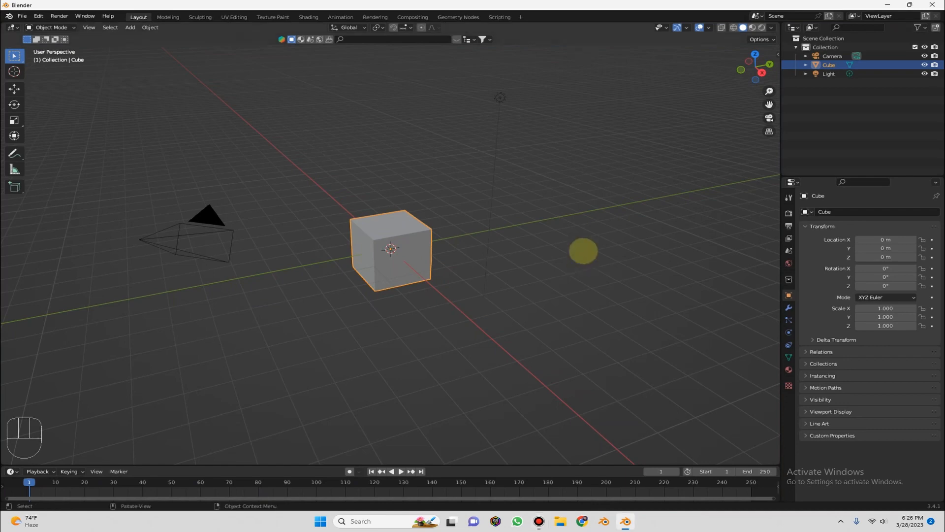
Delete all the default objects in the scene: the cube, camera and light.
{"action": "key", "text": "a"}
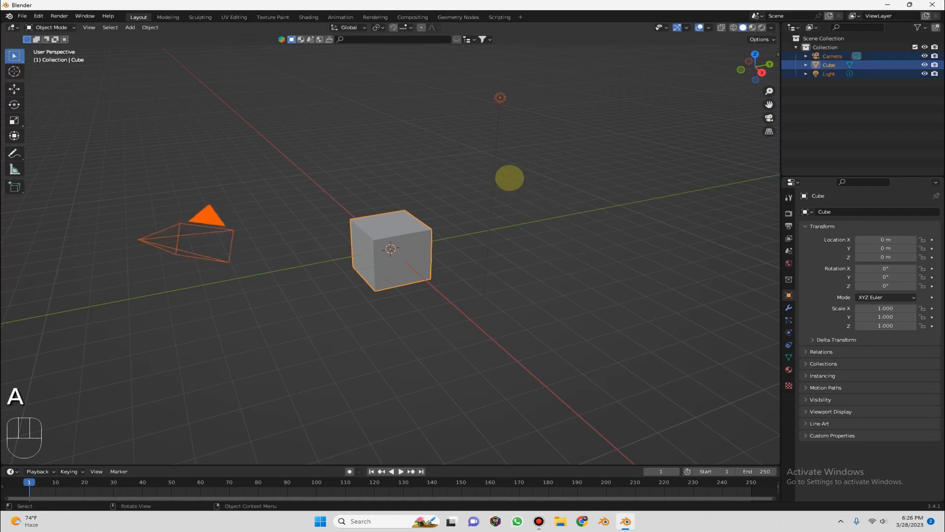
{"action": "key", "text": "x"}
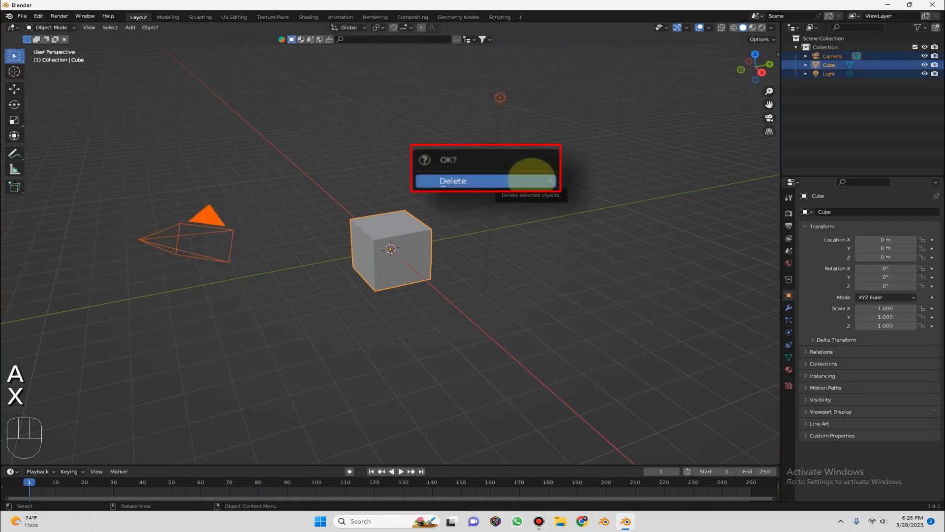
{"action": "left_click", "coordinate": [509, 178]}
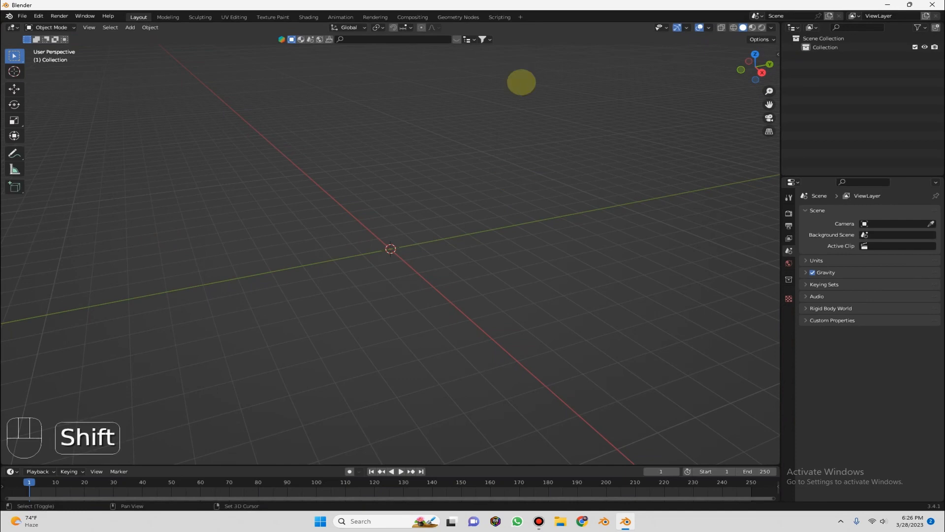
Add a UV sphere at the origin and apply Shade Smooth to it.
{"action": "key", "text": "shift+a"}
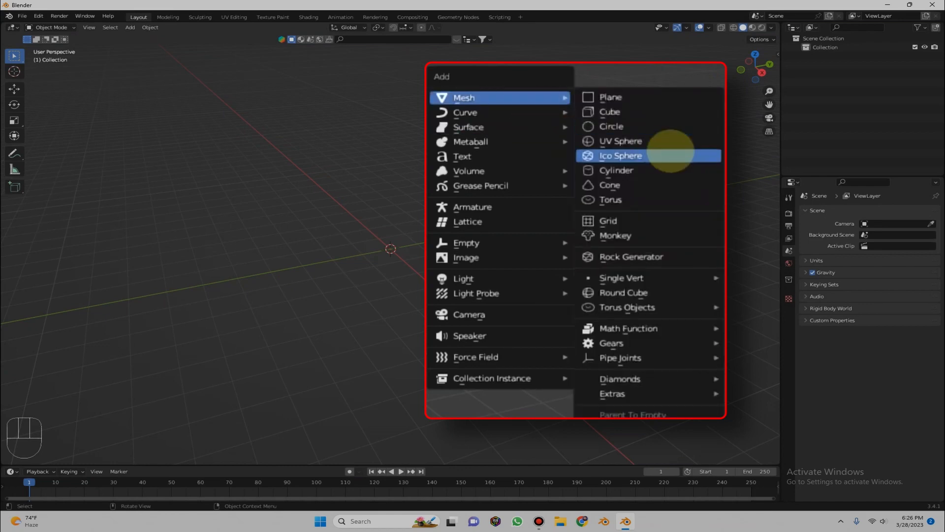
{"action": "left_click", "coordinate": [635, 141]}
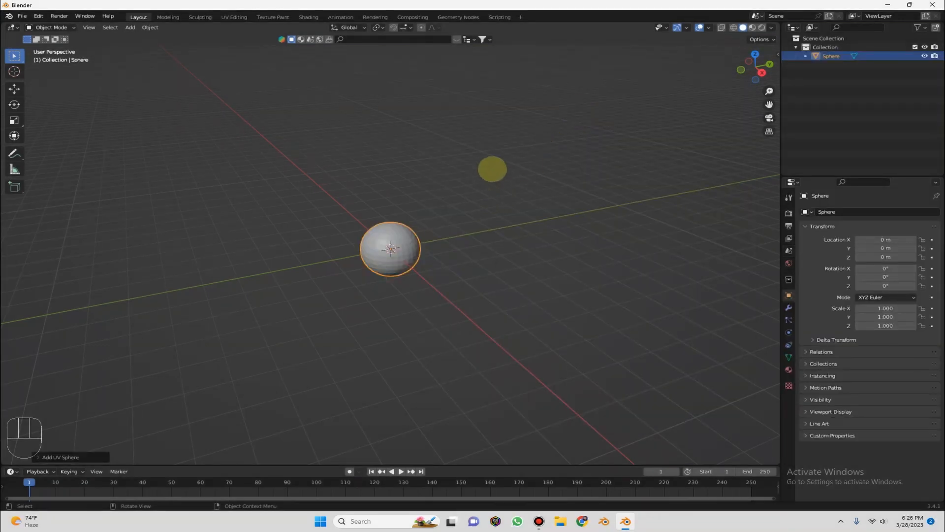
{"action": "right_click", "coordinate": [491, 167]}
{"action": "left_click", "coordinate": [524, 115]}
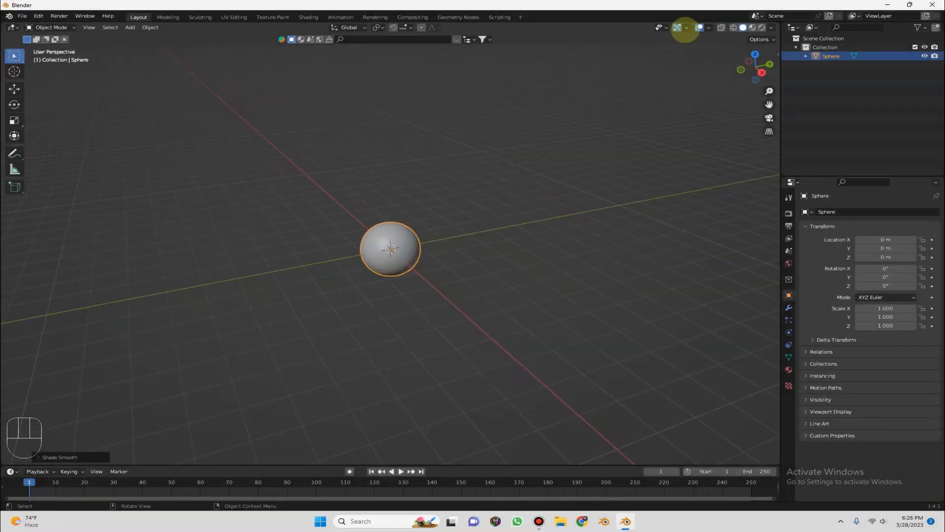
Apply the Quick Liquid effect to the sphere while working in the front orthographic view.
{"action": "left_click", "coordinate": [741, 70]}
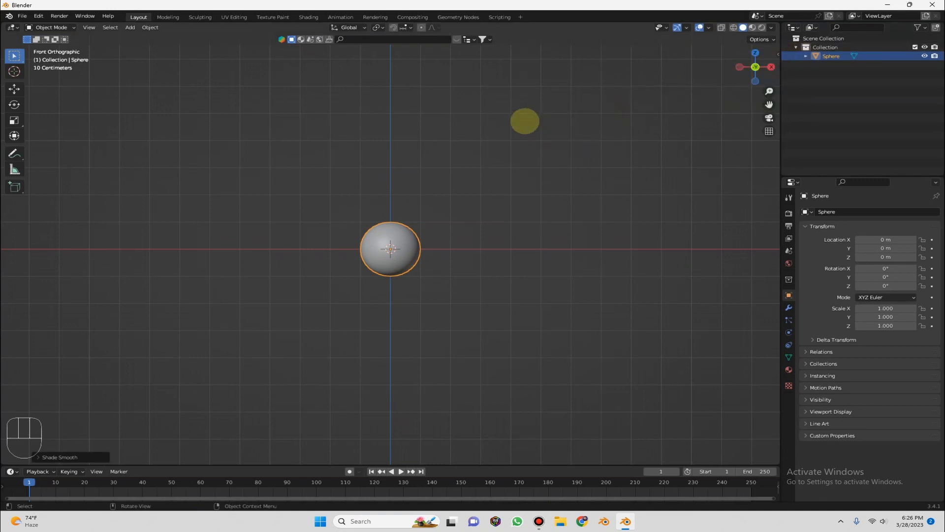
{"action": "key", "text": "F3"}
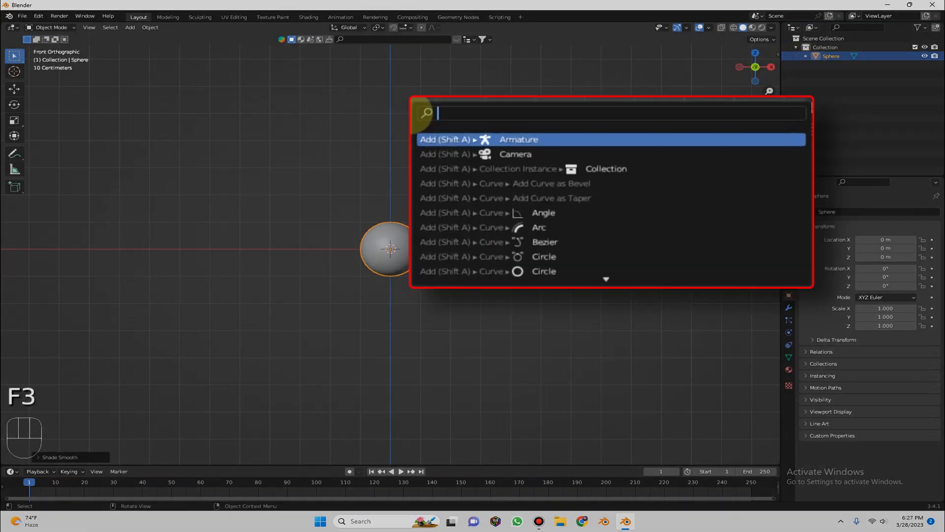
{"action": "type", "text": "qui"}
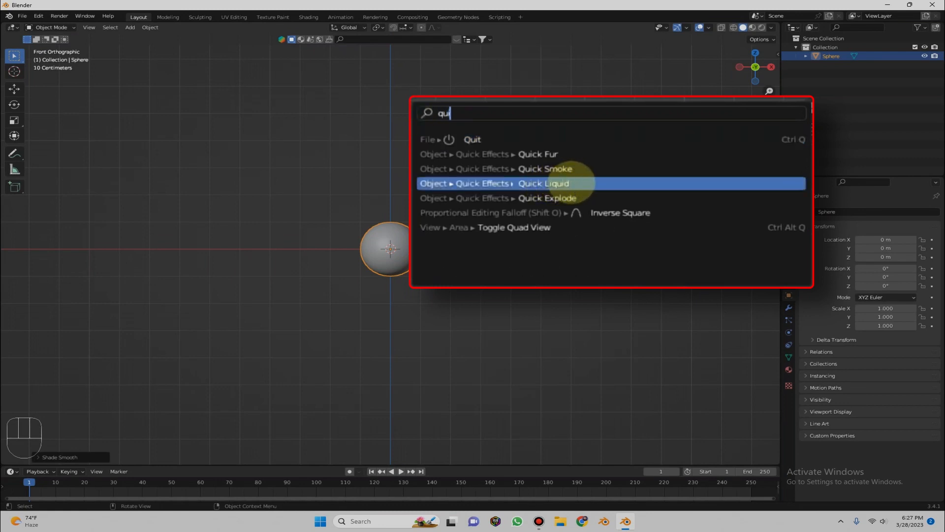
{"action": "left_click", "coordinate": [574, 183]}
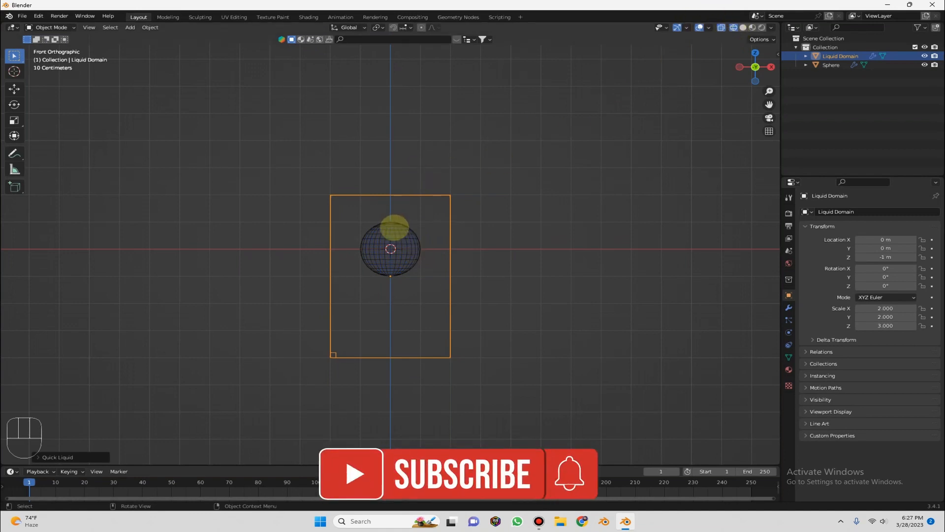
Scale the sphere down to 0.3 and move it 1.7 m up along Z, to the top of the liquid domain.
{"action": "left_click", "coordinate": [389, 229]}
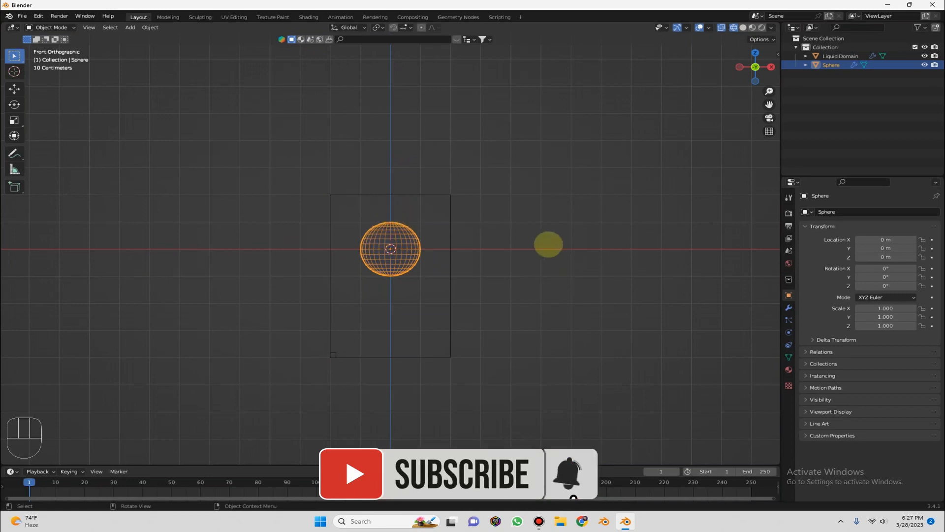
{"action": "key", "text": "s"}
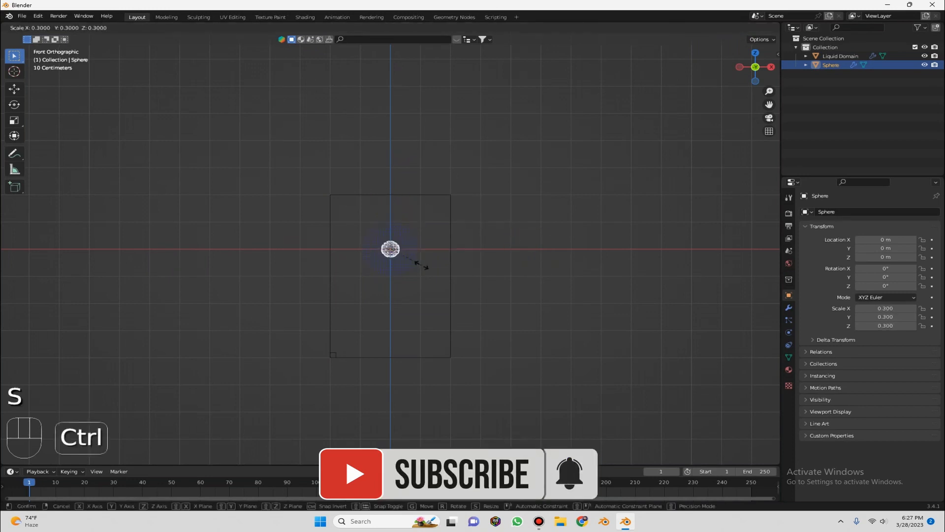
{"action": "left_click", "coordinate": [418, 264]}
{"action": "key", "text": "g"}
{"action": "key", "text": "z"}
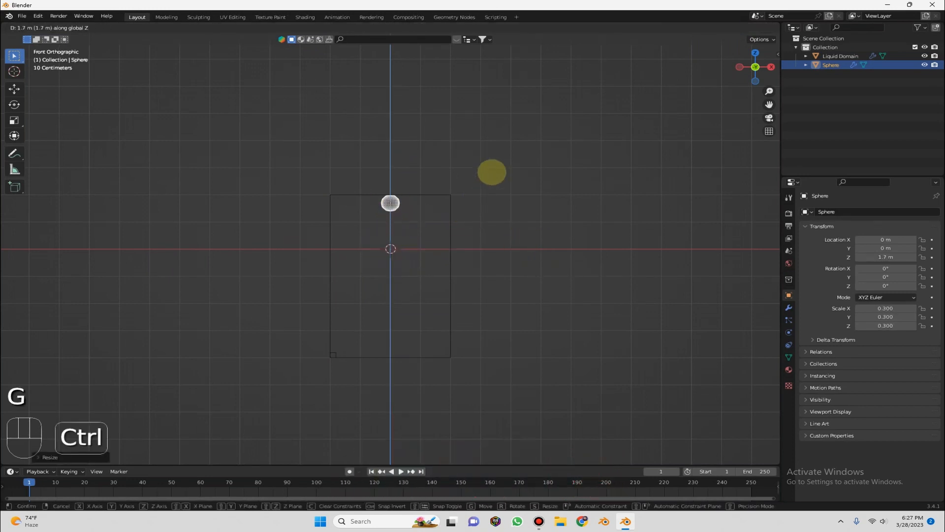
{"action": "left_click", "coordinate": [492, 172]}
{"action": "key", "text": "s"}
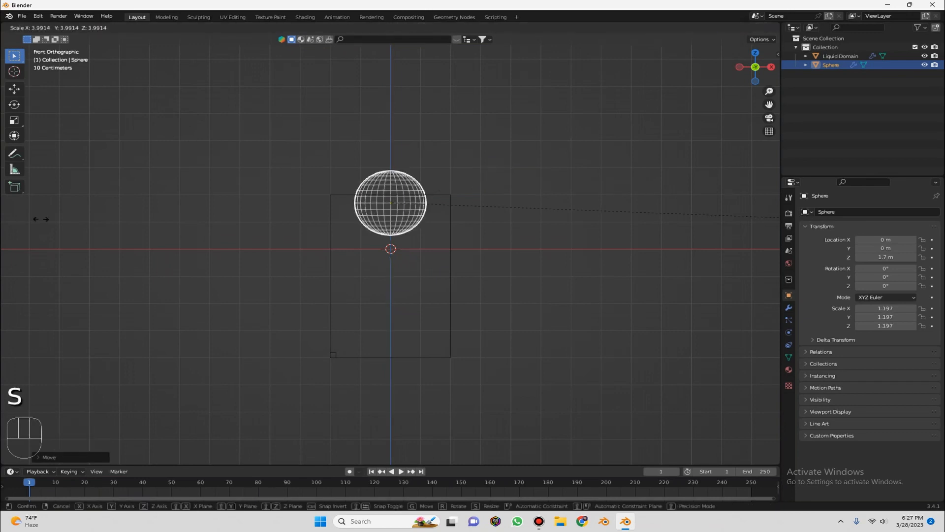
{"action": "right_click", "coordinate": [40, 219]}
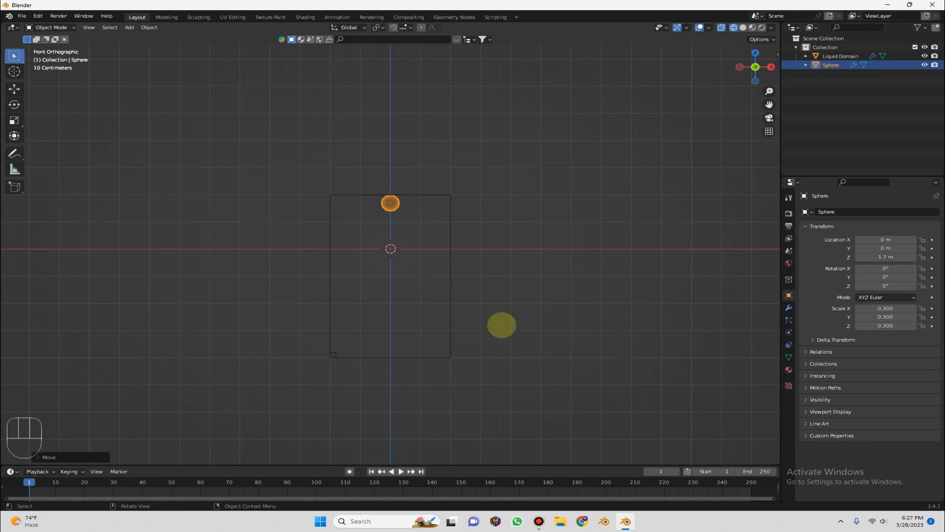
{"action": "key", "text": "s"}
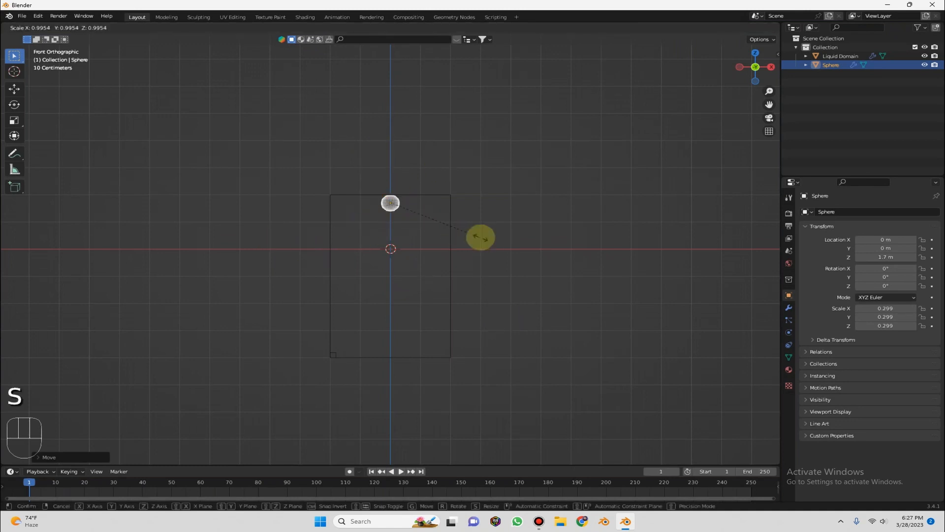
{"action": "right_click", "coordinate": [276, 159]}
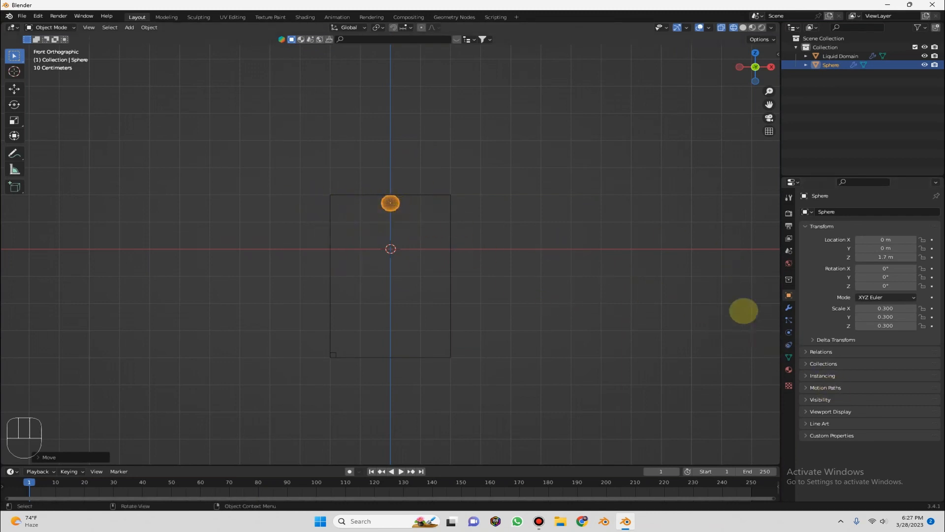
Set the sphere's fluid flow behavior to Inflow in its physics settings.
{"action": "left_click", "coordinate": [694, 255]}
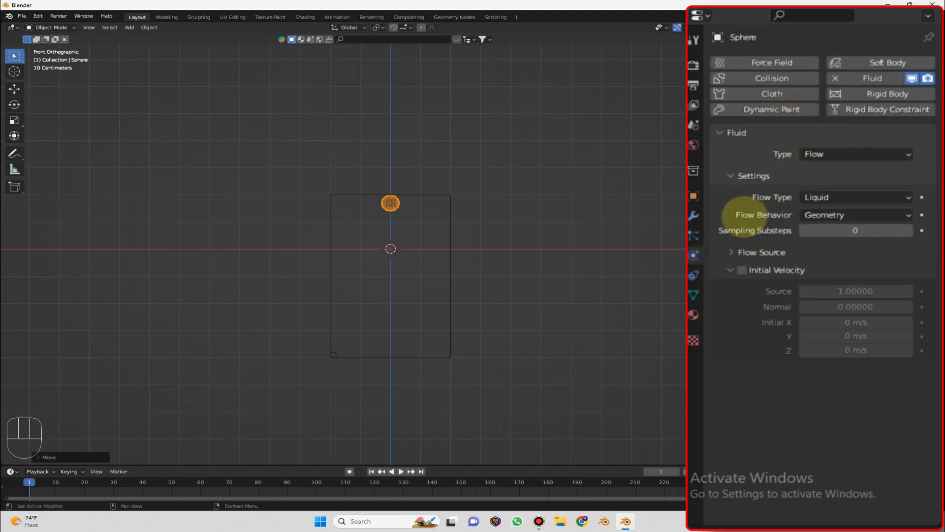
{"action": "left_click", "coordinate": [818, 216]}
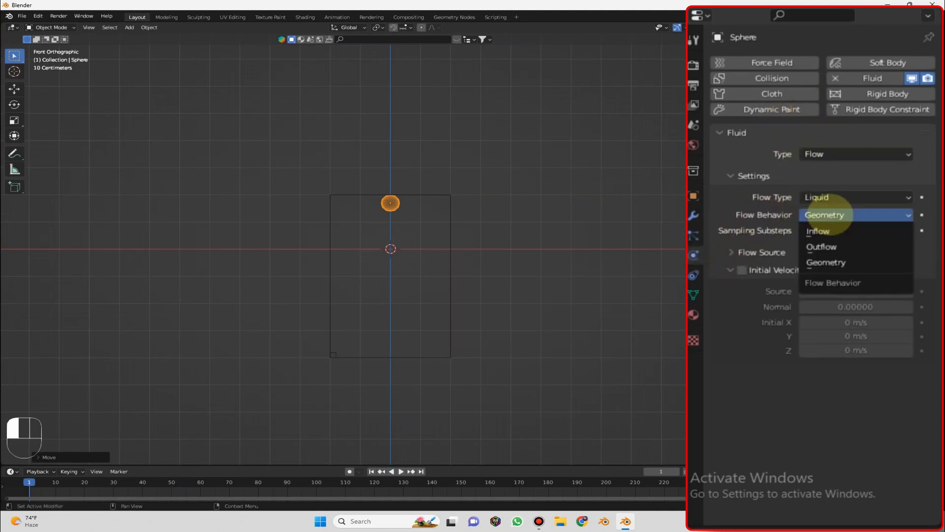
{"action": "left_click", "coordinate": [821, 232]}
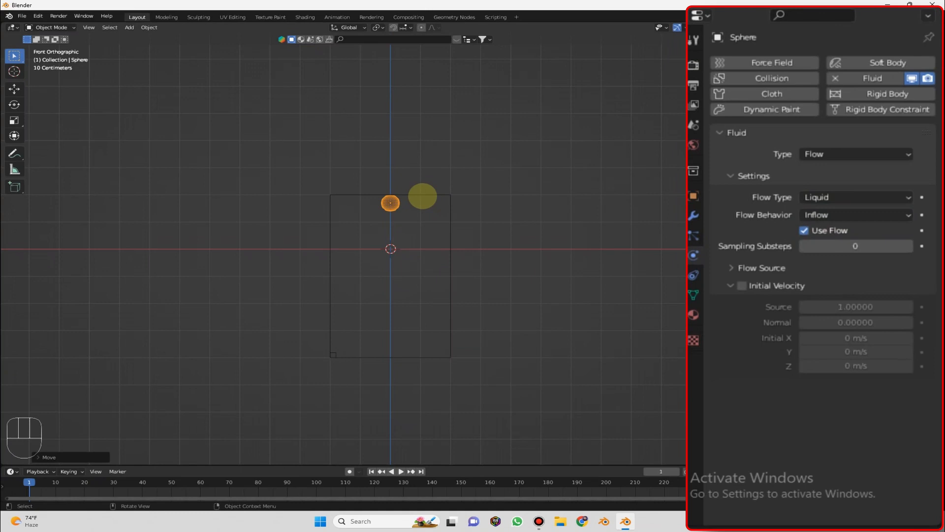
Set the liquid domain's resolution divisions to 64.
{"action": "left_click", "coordinate": [422, 196]}
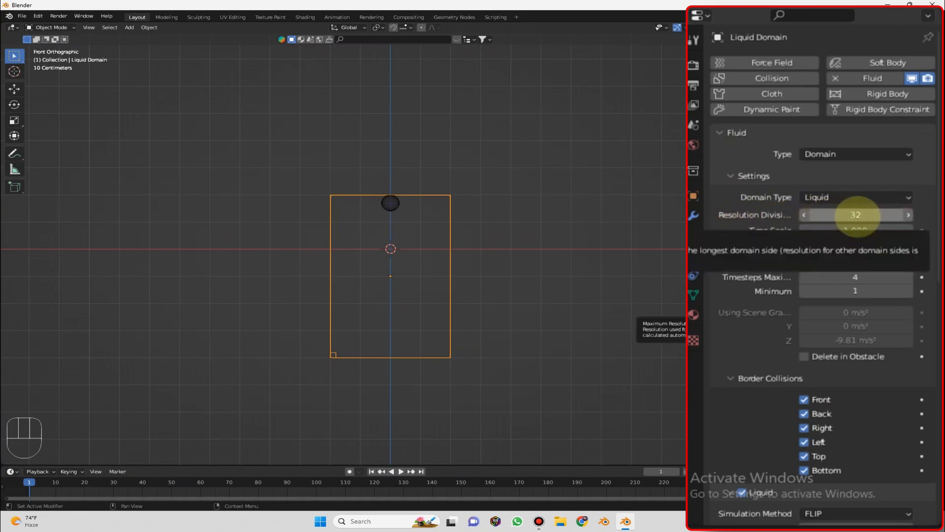
{"action": "left_click", "coordinate": [856, 214]}
{"action": "type", "text": "64"}
{"action": "left_click", "coordinate": [837, 196]}
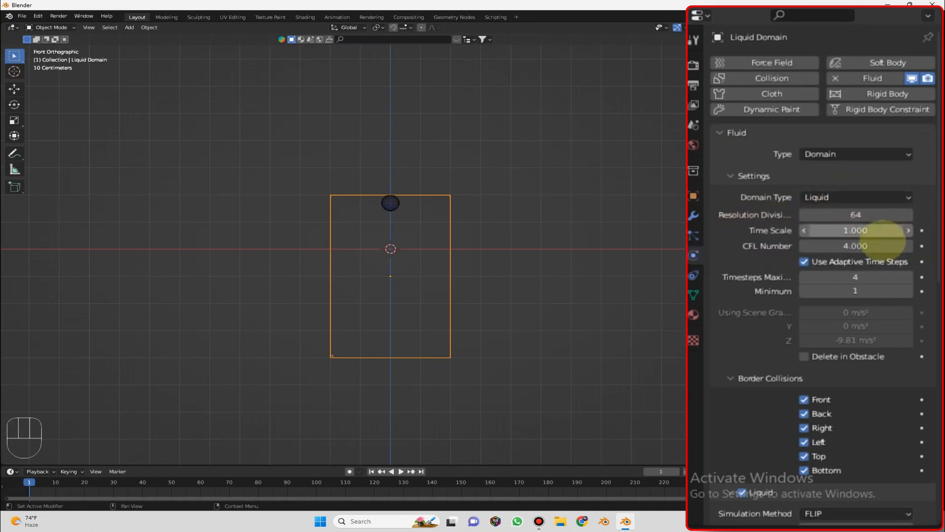
Enable Viscosity and Mesh in the liquid domain's fluid settings.
{"action": "scroll", "coordinate": [881, 221], "scroll_direction": "down", "scroll_amount": 5}
{"action": "scroll", "coordinate": [835, 242], "scroll_direction": "down", "scroll_amount": 12}
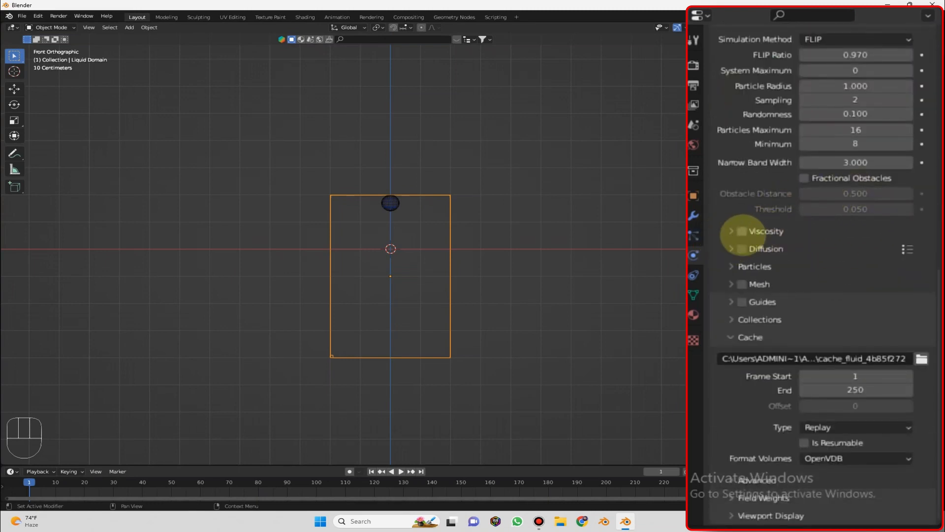
{"action": "left_click", "coordinate": [742, 232]}
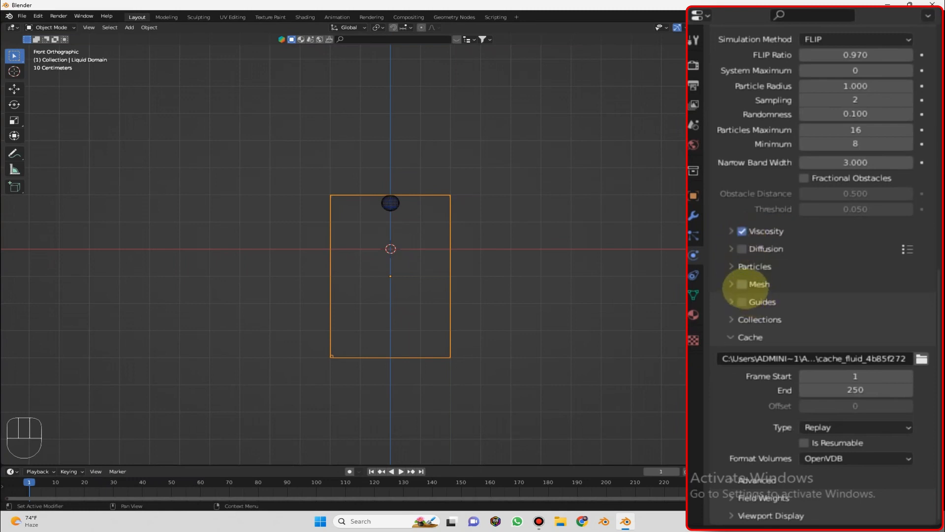
{"action": "left_click", "coordinate": [742, 285]}
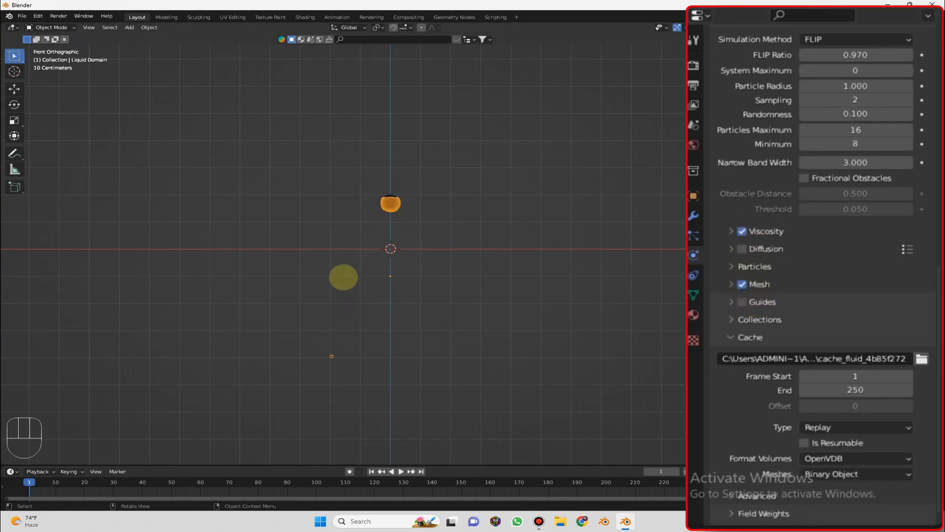
Set the domain's cache type to All and bake the entire fluid simulation.
{"action": "scroll", "coordinate": [829, 369], "scroll_direction": "down", "scroll_amount": 1}
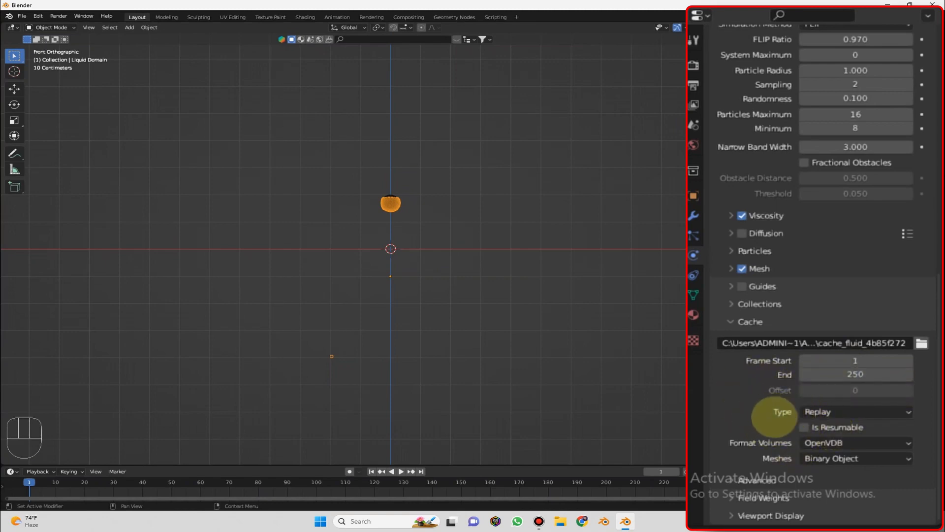
{"action": "left_click", "coordinate": [823, 411]}
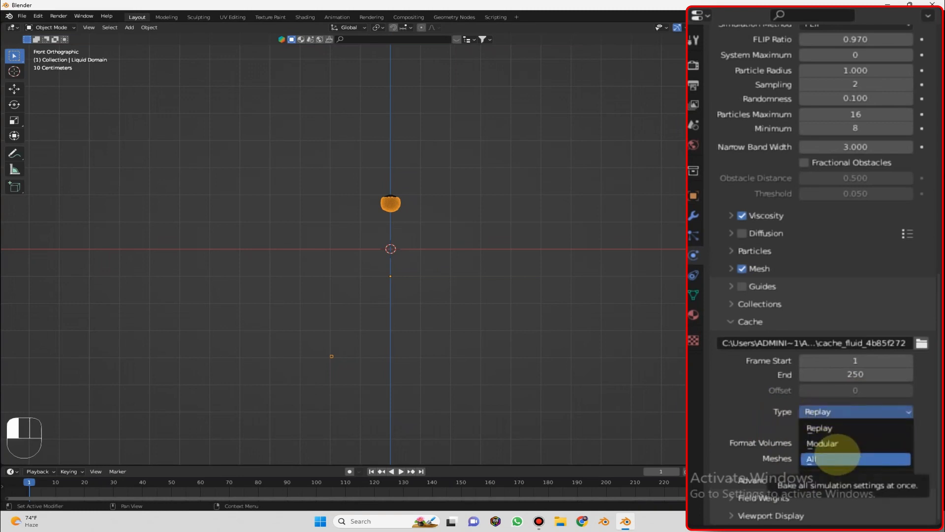
{"action": "left_click", "coordinate": [837, 458]}
{"action": "scroll", "coordinate": [837, 362], "scroll_direction": "down", "scroll_amount": 1}
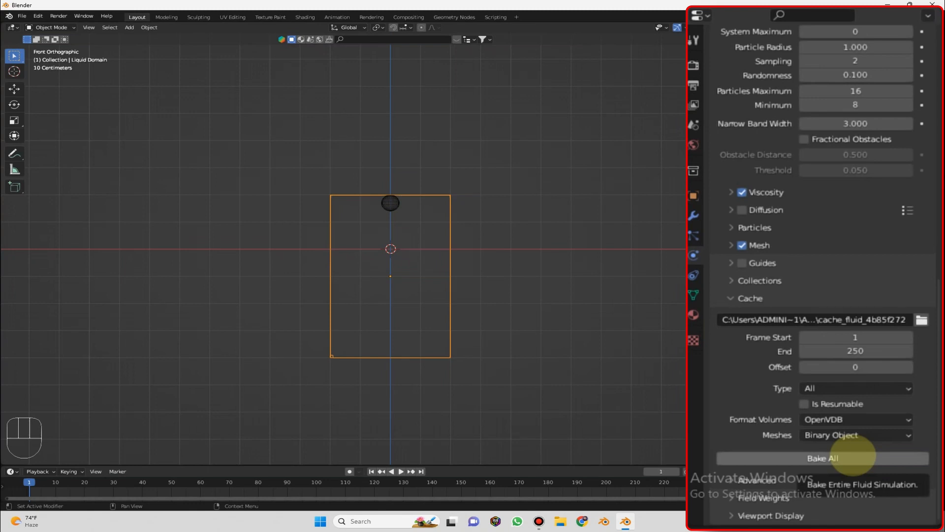
{"action": "left_click", "coordinate": [846, 457]}
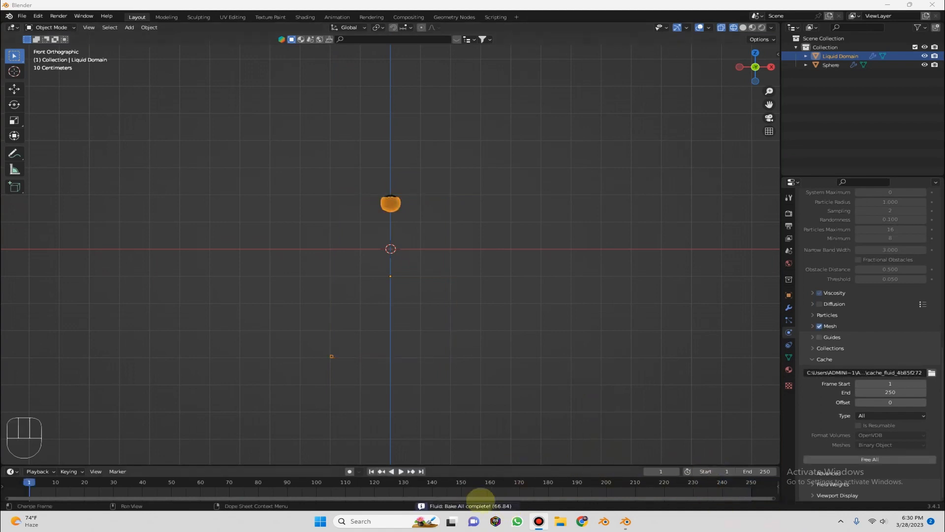
Play the baked liquid simulation in Solid shading, examine the flow from several angles, and stop near the end of the timeline.
{"action": "middle_click_drag", "start_coordinate": [488, 305], "coordinate": [499, 234]}
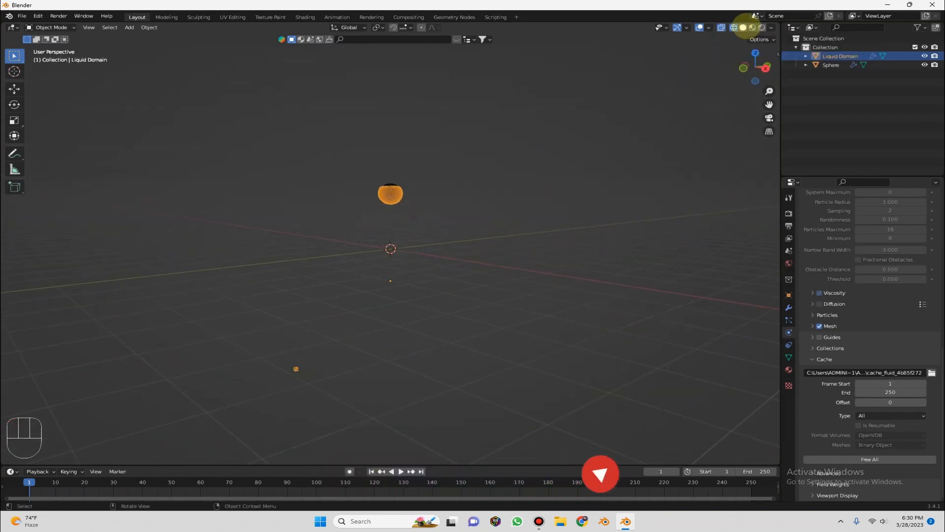
{"action": "left_click", "coordinate": [743, 28]}
{"action": "middle_click_drag", "start_coordinate": [454, 131], "coordinate": [480, 131]}
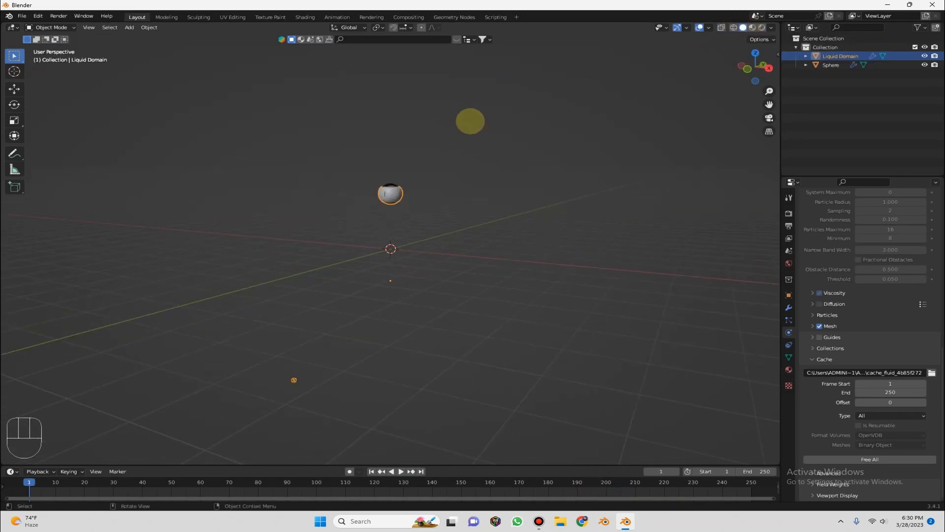
{"action": "key", "text": "space"}
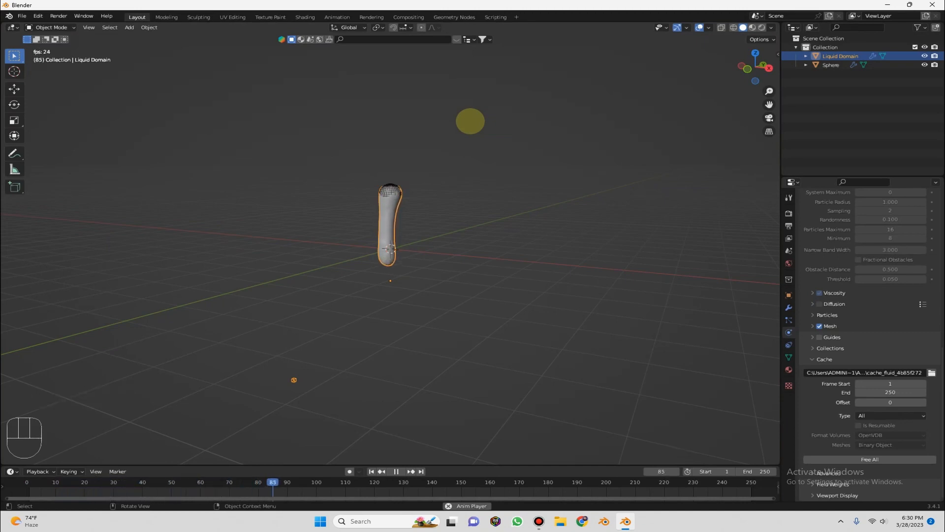
{"action": "scroll", "coordinate": [485, 274], "scroll_direction": "down", "scroll_amount": 1}
{"action": "middle_click_drag", "start_coordinate": [484, 274], "coordinate": [418, 253]}
{"action": "scroll", "coordinate": [500, 277], "scroll_direction": "up", "scroll_amount": 2}
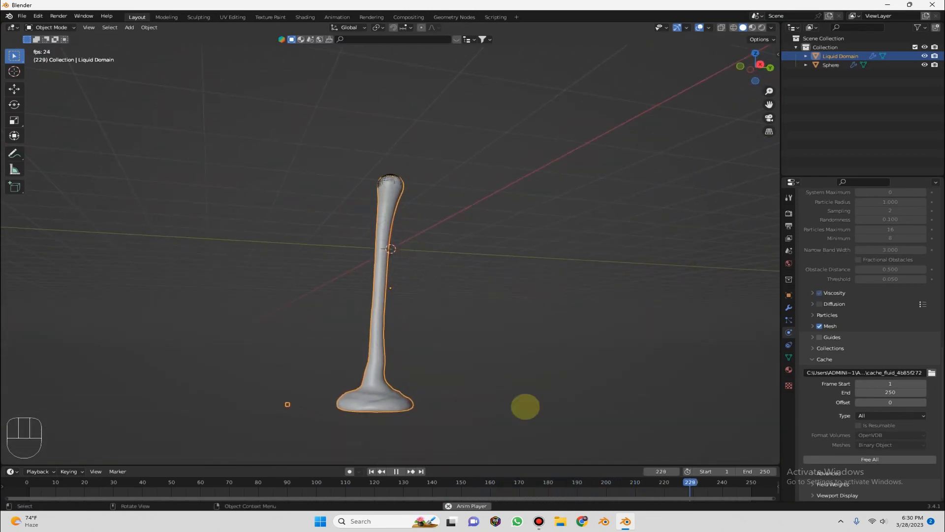
{"action": "key", "text": "space"}
Switch the viewport to Material Preview shading and examine the liquid stream's surface up close.
{"action": "left_click", "coordinate": [752, 27]}
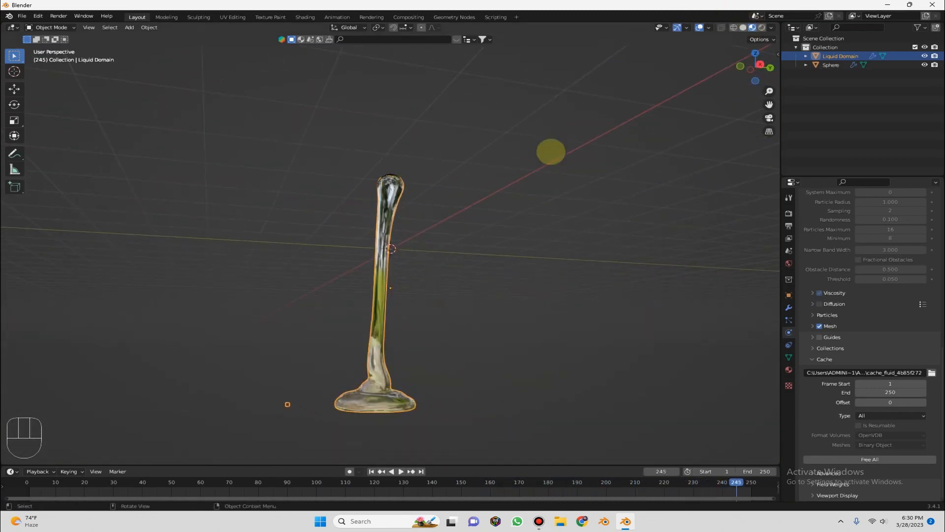
{"action": "scroll", "coordinate": [550, 169], "scroll_direction": "up", "scroll_amount": 1}
{"action": "scroll", "coordinate": [553, 160], "scroll_direction": "up", "scroll_amount": 7}
{"action": "middle_click_drag", "start_coordinate": [532, 153], "coordinate": [389, 207]}
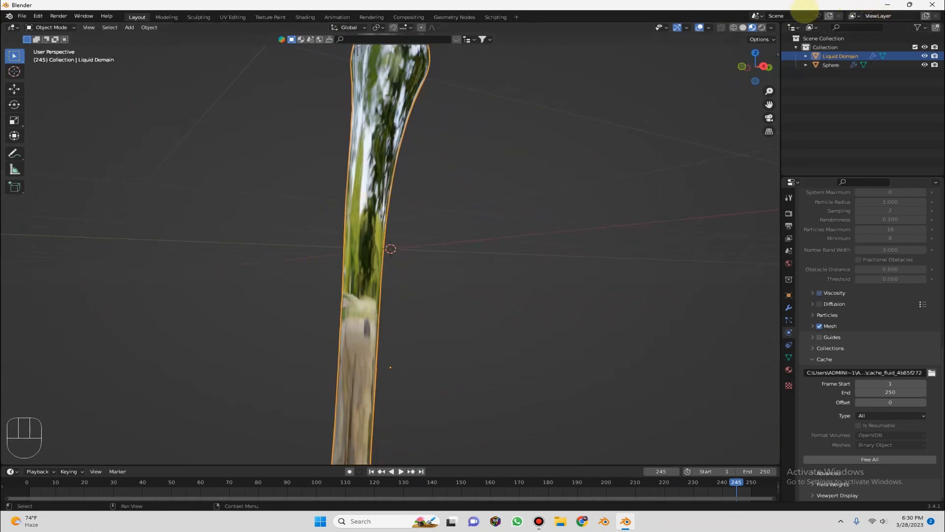
Switch the viewport to Rendered shading, set the render engine to Cycles, and view the liquid from another angle.
{"action": "left_click", "coordinate": [761, 29]}
{"action": "mouse_move", "coordinate": [591, 95]}
{"action": "middle_mouse_down"}
{"action": "mouse_move", "coordinate": [616, 161]}
{"action": "mouse_move", "coordinate": [739, 187]}
{"action": "mouse_move", "coordinate": [806, 95]}
{"action": "middle_mouse_up"}
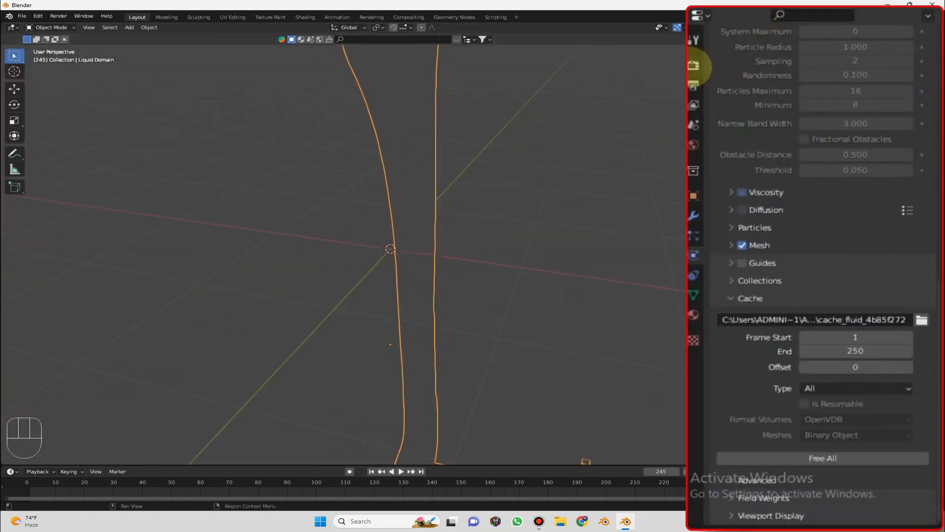
{"action": "left_click", "coordinate": [787, 213]}
{"action": "left_click", "coordinate": [863, 214]}
{"action": "left_click", "coordinate": [823, 110]}
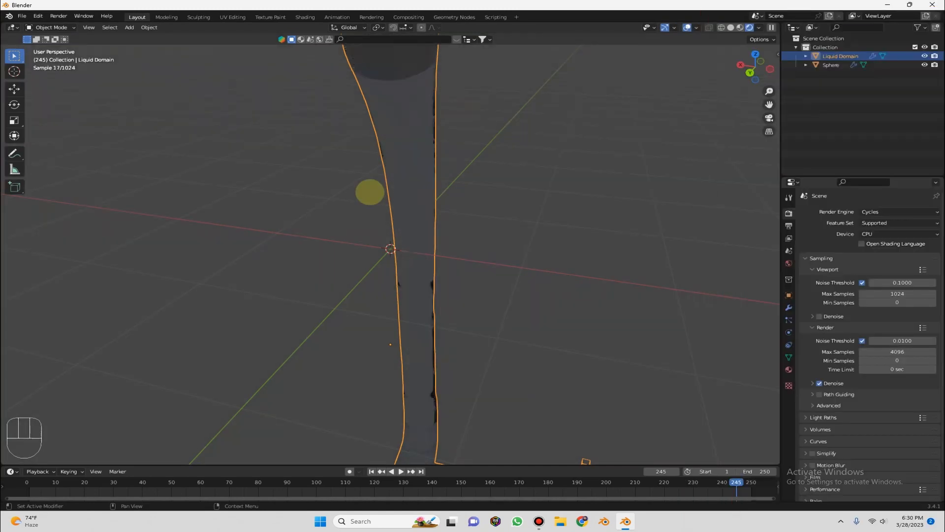
{"action": "middle_click_drag", "start_coordinate": [369, 190], "coordinate": [185, 207]}
Return the viewport to Material Preview shading and replace the liquid domain's glass material with a new default material.
{"action": "middle_click_drag", "start_coordinate": [640, 106], "coordinate": [724, 32]}
{"action": "left_click", "coordinate": [740, 28]}
{"action": "middle_click_drag", "start_coordinate": [554, 220], "coordinate": [480, 234]}
{"action": "left_click", "coordinate": [789, 369]}
{"action": "middle_click_drag", "start_coordinate": [577, 198], "coordinate": [392, 249]}
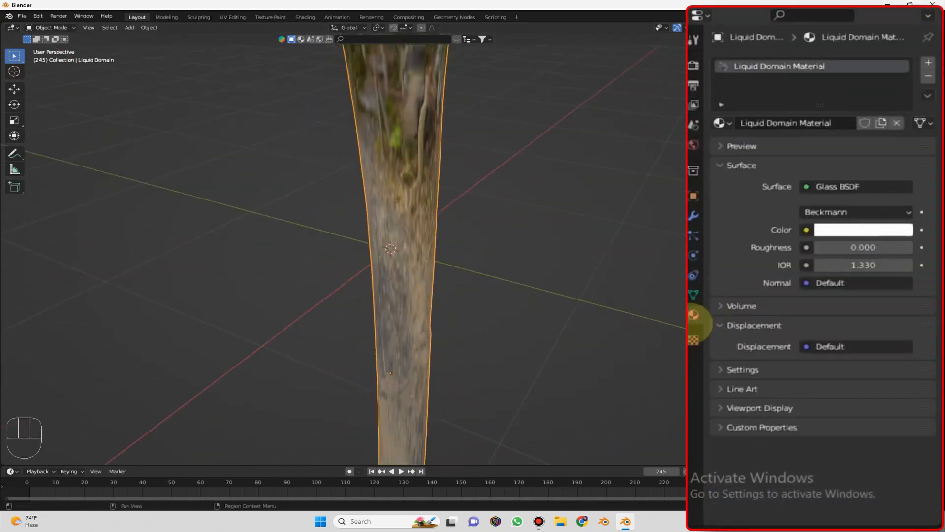
{"action": "middle_click_drag", "start_coordinate": [689, 320], "coordinate": [624, 301]}
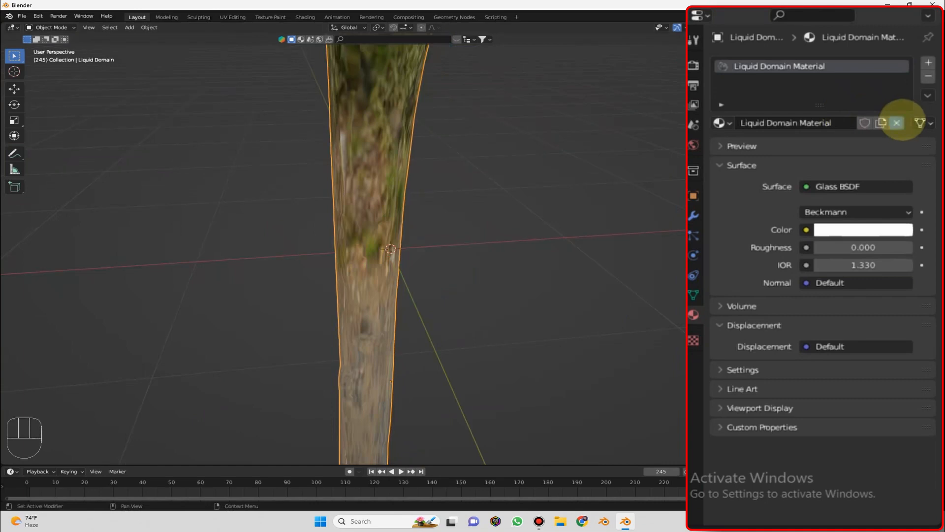
{"action": "left_click", "coordinate": [896, 123]}
{"action": "left_click", "coordinate": [866, 123]}
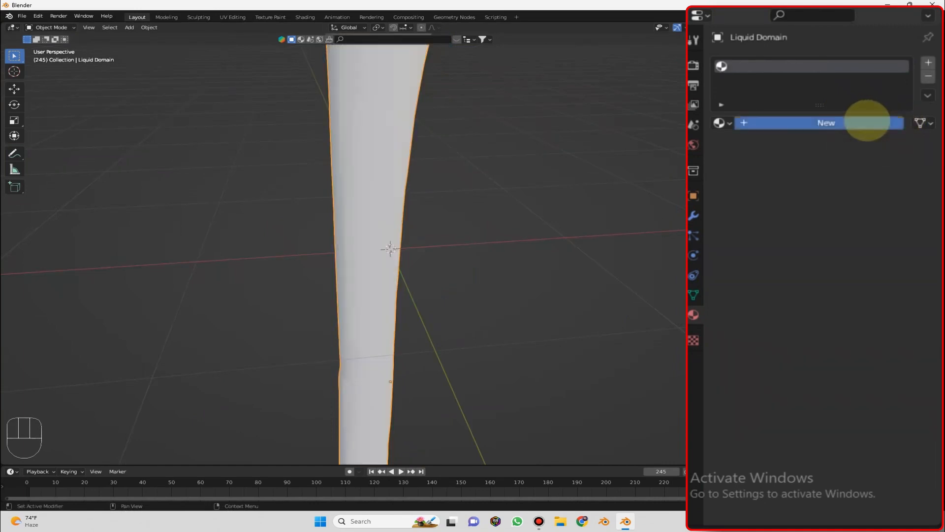
Set the new material's base color to hue 0.070, saturation 0.9 and value 0.5.
{"action": "scroll", "coordinate": [881, 257], "scroll_direction": "down", "scroll_amount": 5}
{"action": "scroll", "coordinate": [881, 251], "scroll_direction": "down", "scroll_amount": 3}
{"action": "scroll", "coordinate": [881, 245], "scroll_direction": "up", "scroll_amount": 3}
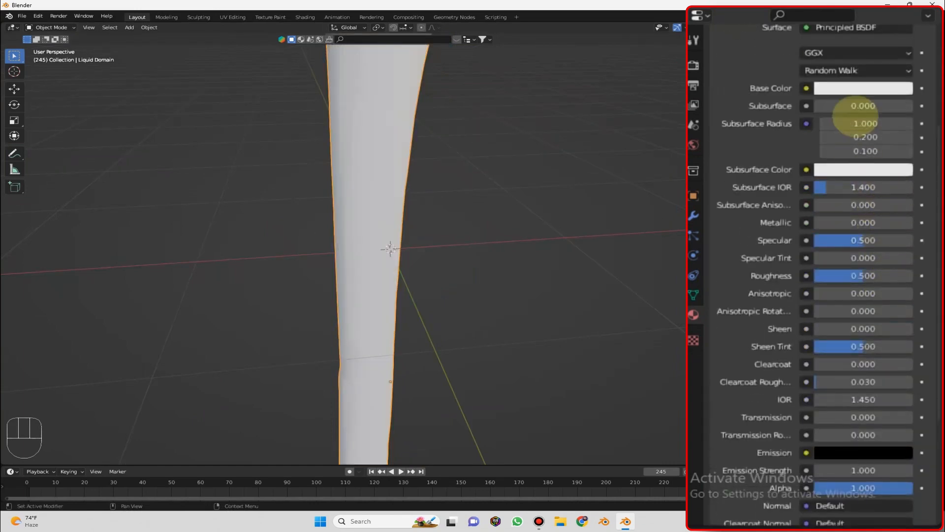
{"action": "left_click", "coordinate": [855, 85]}
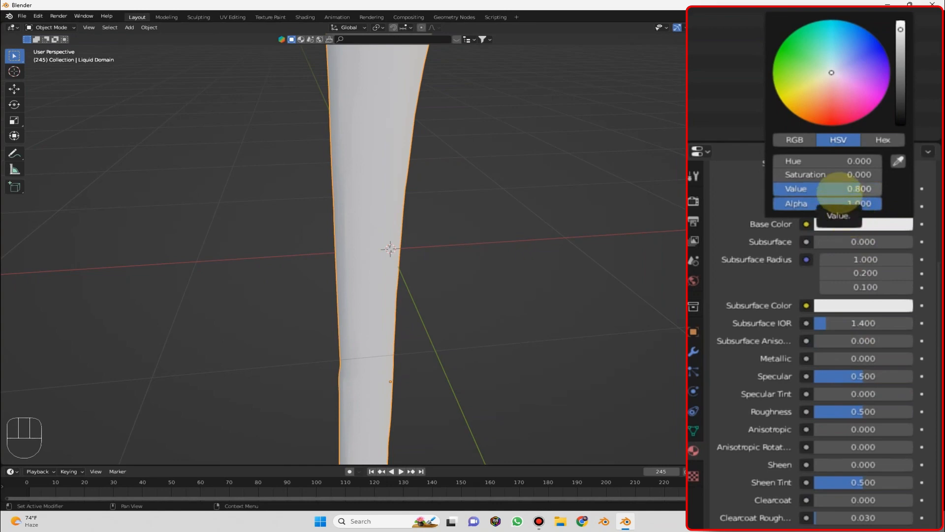
{"action": "left_click", "coordinate": [839, 189]}
{"action": "type", "text": "0.5"}
{"action": "key", "text": "Return"}
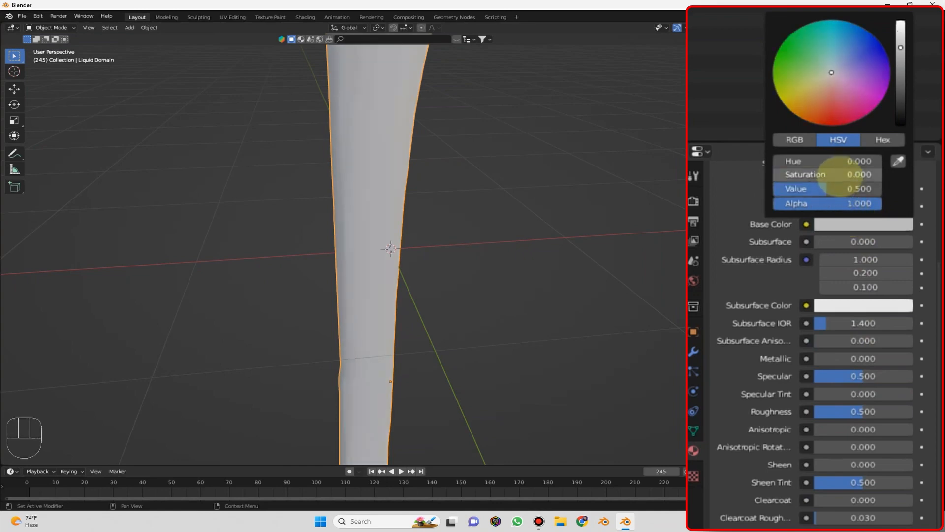
{"action": "left_click", "coordinate": [840, 176]}
{"action": "type", "text": "0.9"}
{"action": "key", "text": "Return"}
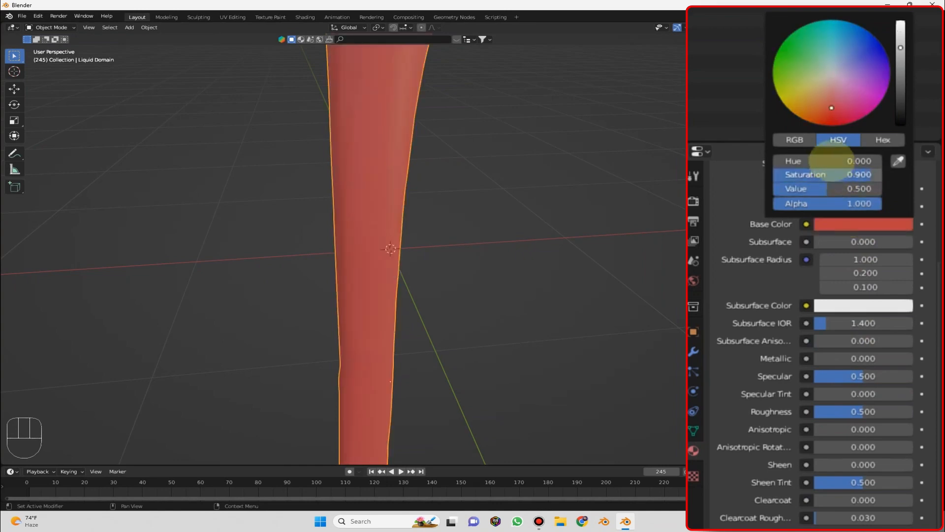
{"action": "left_click", "coordinate": [831, 161]}
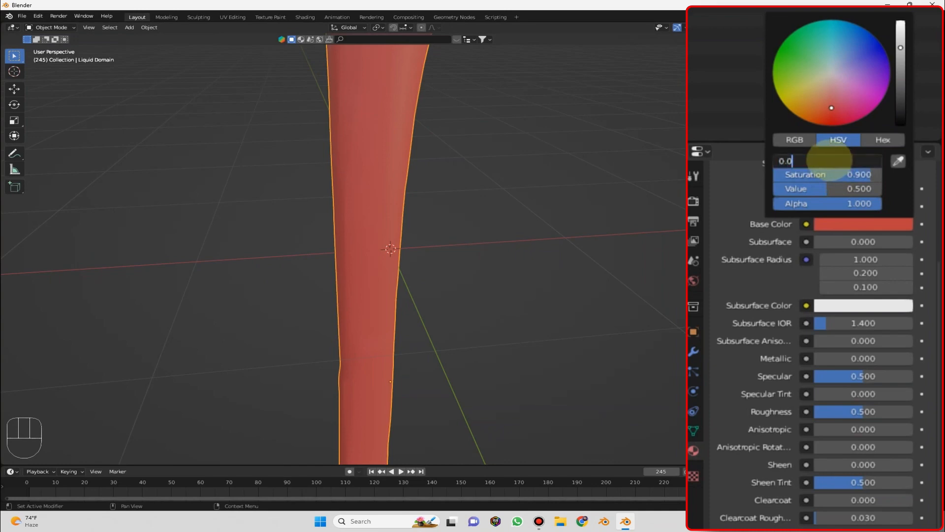
{"action": "type", "text": "0.070"}
{"action": "key", "text": "Return"}
Set the liquid material's transmission to 1, IOR to 1.5 and roughness to 0.1.
{"action": "scroll", "coordinate": [844, 411], "scroll_direction": "down", "scroll_amount": 6}
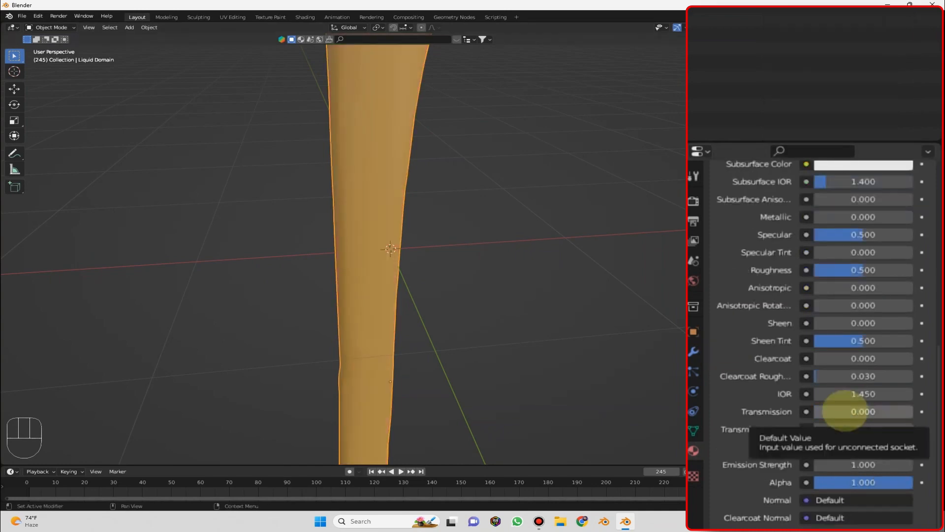
{"action": "left_click_drag", "start_coordinate": [844, 411], "coordinate": [928, 411]}
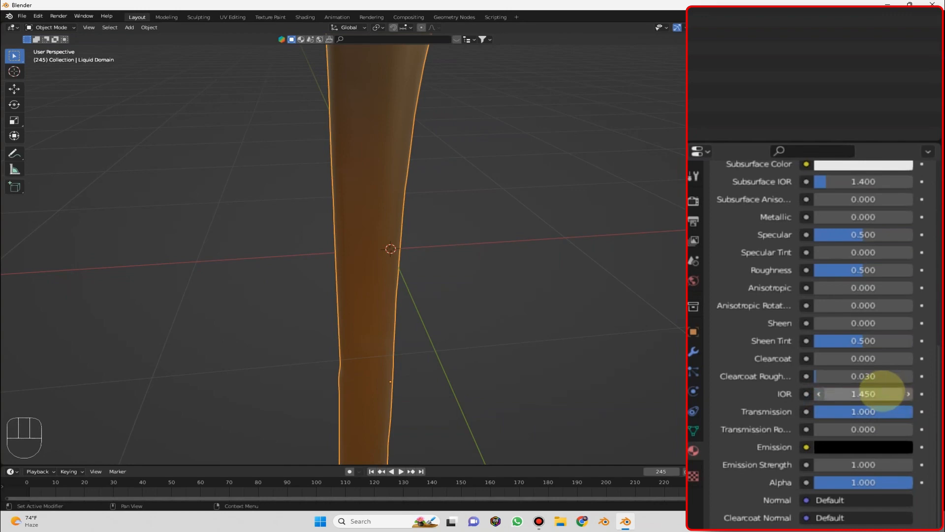
{"action": "left_click", "coordinate": [870, 392]}
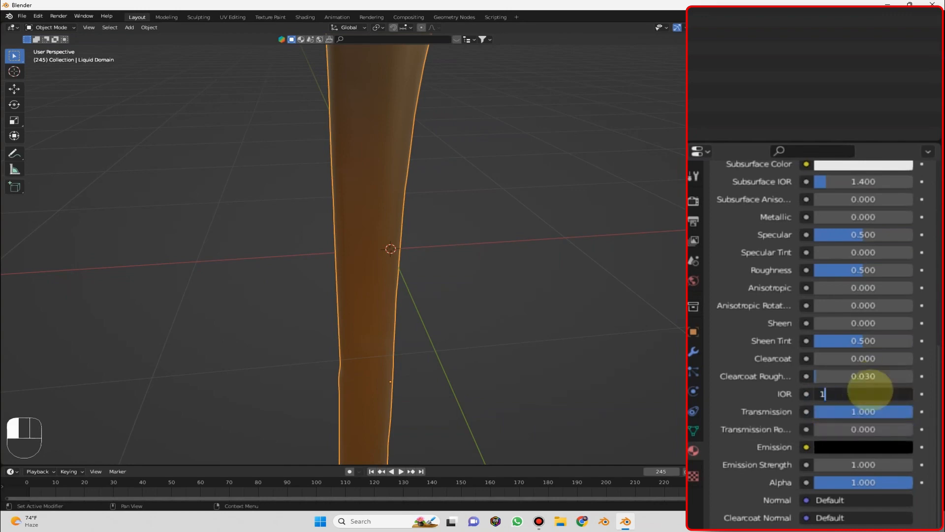
{"action": "type", "text": "1.5"}
{"action": "key", "text": "Return"}
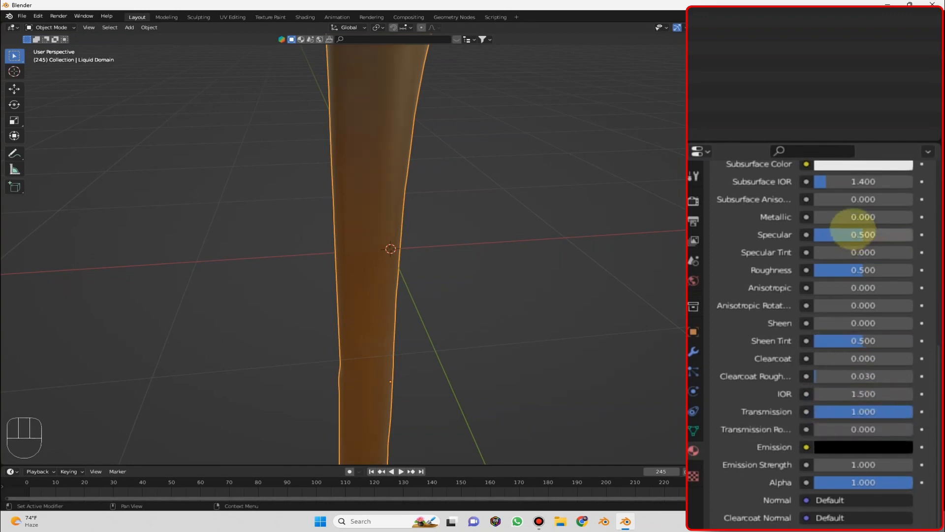
{"action": "left_click", "coordinate": [862, 269]}
{"action": "type", "text": "0"}
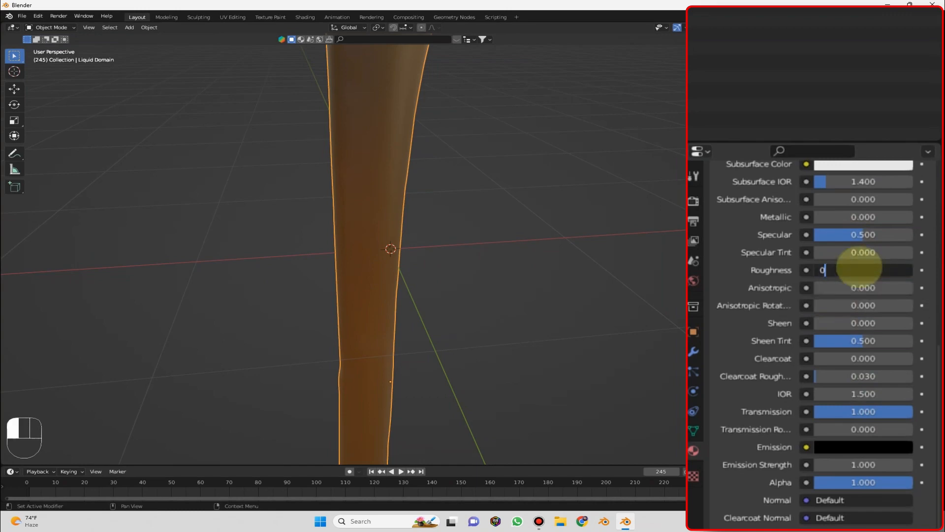
{"action": "type", "text": ".1"}
{"action": "key", "text": "Return"}
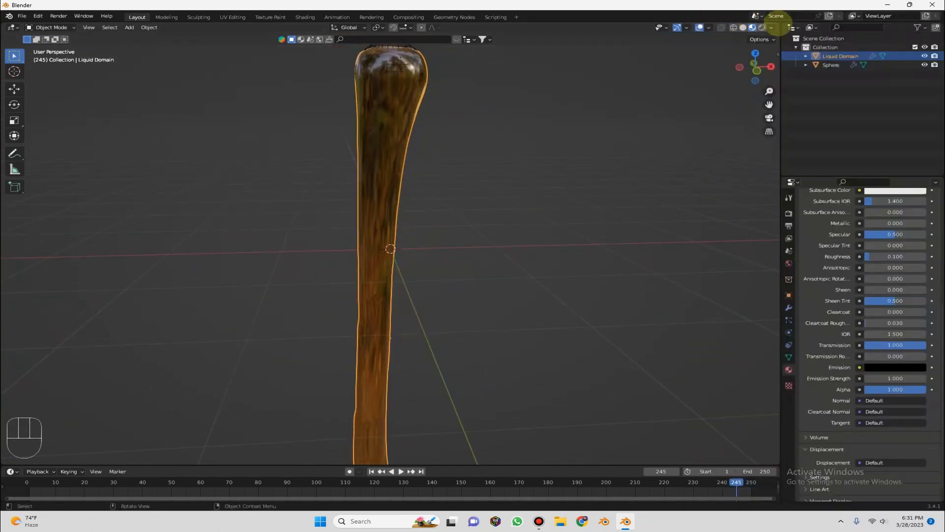
Check the colored liquid stream in Rendered shading and return the viewport to Solid shading with the whole stream in view.
{"action": "left_click", "coordinate": [761, 28]}
{"action": "mouse_move", "coordinate": [469, 144]}
{"action": "middle_mouse_down"}
{"action": "mouse_move", "coordinate": [654, 147]}
{"action": "mouse_move", "coordinate": [580, 142]}
{"action": "mouse_move", "coordinate": [407, 158]}
{"action": "mouse_move", "coordinate": [213, 152]}
{"action": "middle_mouse_up"}
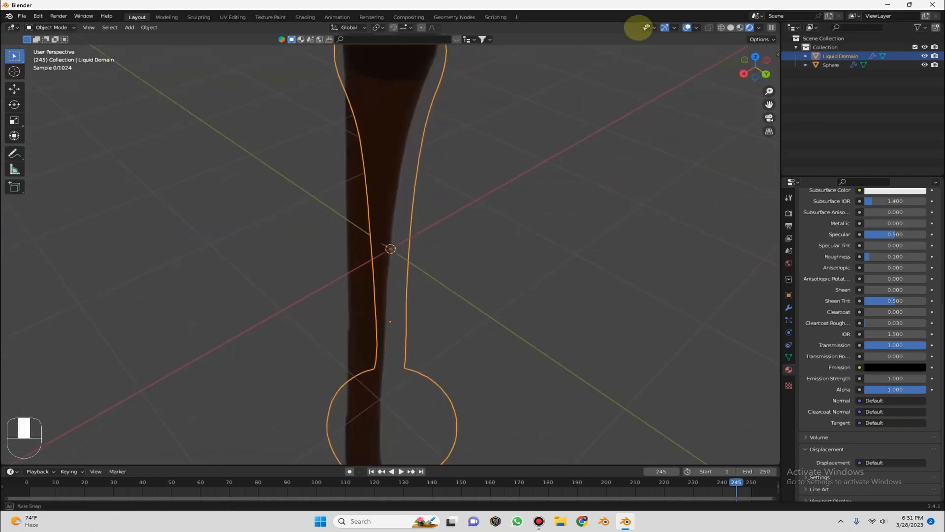
{"action": "left_click", "coordinate": [732, 28]}
{"action": "mouse_move", "coordinate": [557, 143]}
{"action": "middle_mouse_down"}
{"action": "mouse_move", "coordinate": [372, 132]}
{"action": "mouse_move", "coordinate": [499, 116]}
{"action": "mouse_move", "coordinate": [482, 161]}
{"action": "mouse_move", "coordinate": [275, 152]}
{"action": "mouse_move", "coordinate": [365, 161]}
{"action": "middle_mouse_up"}
{"action": "scroll", "coordinate": [371, 160], "scroll_direction": "down", "scroll_amount": 1}
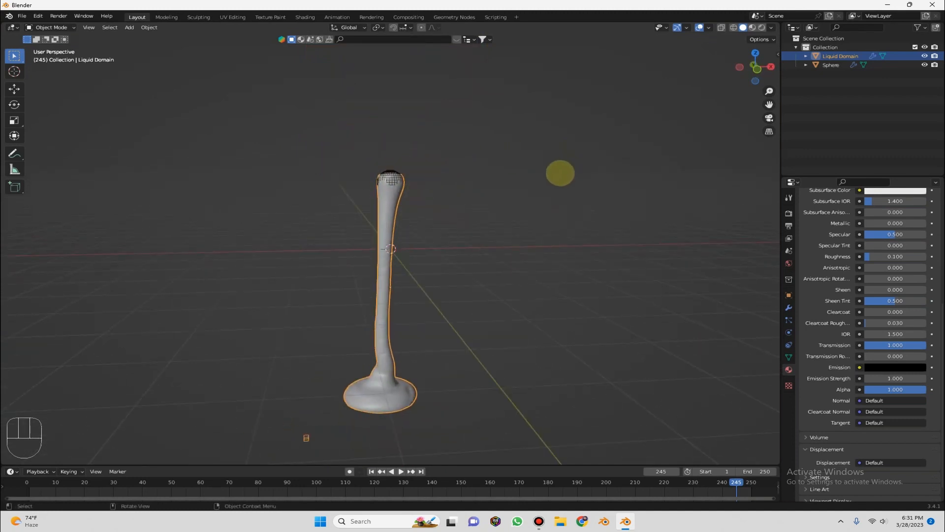
{"action": "scroll", "coordinate": [409, 201], "scroll_direction": "down", "scroll_amount": 2}
{"action": "key", "text": "shift+a"}
{"action": "scroll", "coordinate": [589, 202], "scroll_direction": "up", "scroll_amount": 2}
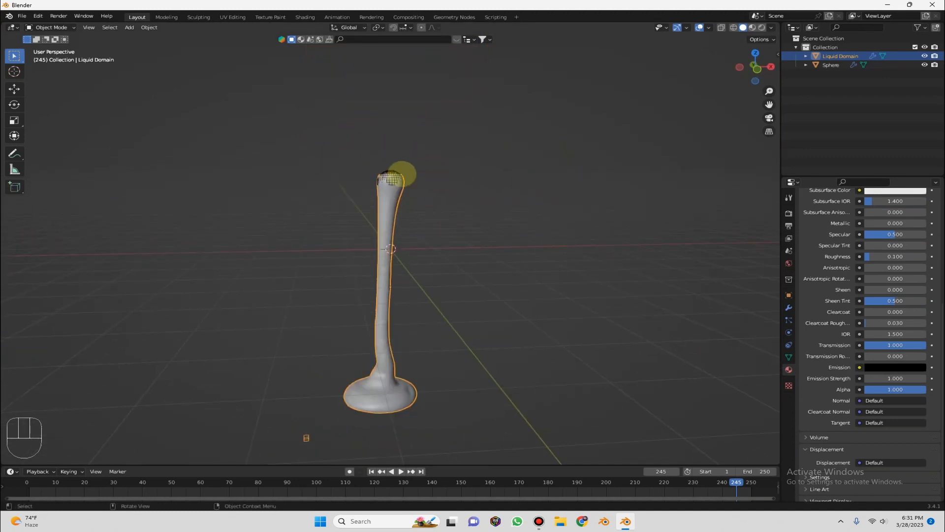
Try moving the inflow sphere away from the stream and playing the simulation briefly, and undo the move.
{"action": "left_click", "coordinate": [392, 172]}
{"action": "key", "text": "g"}
{"action": "left_click", "coordinate": [616, 112]}
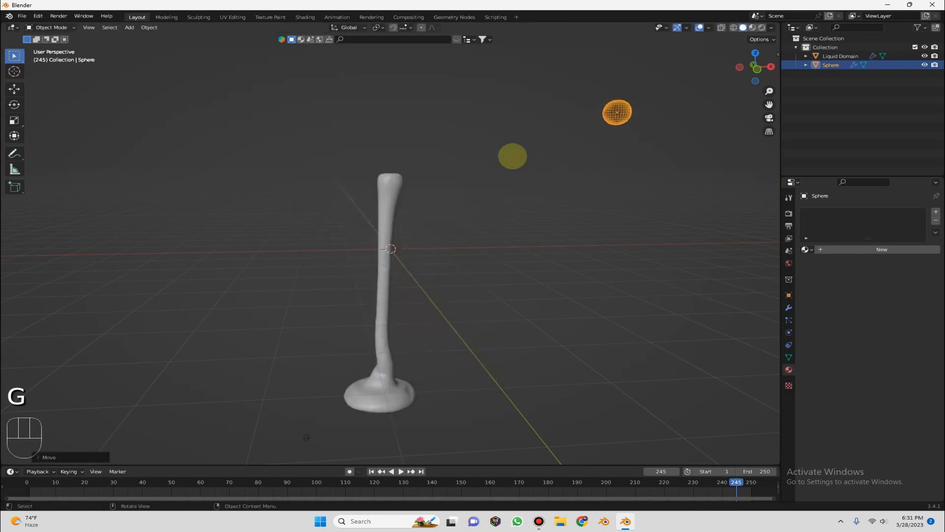
{"action": "key", "text": "space"}
{"action": "key", "text": "space"}
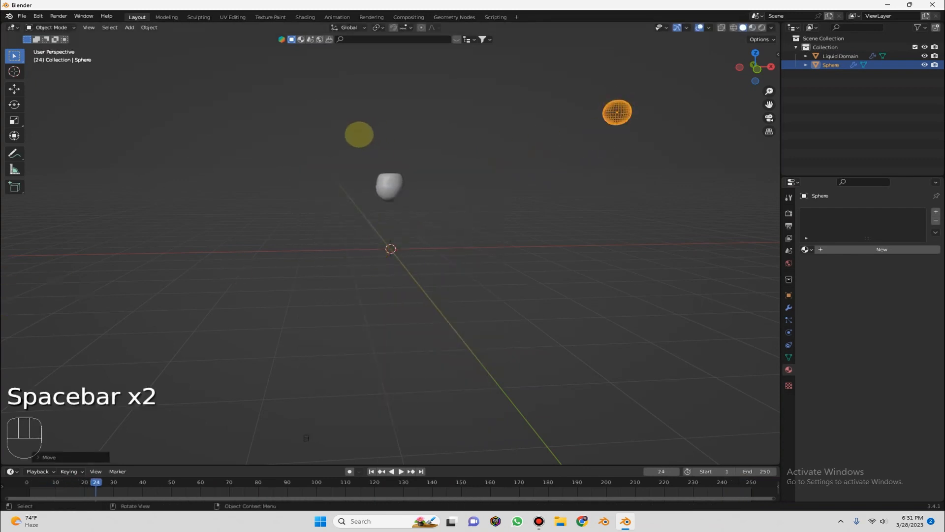
{"action": "key", "text": "ctrl+z"}
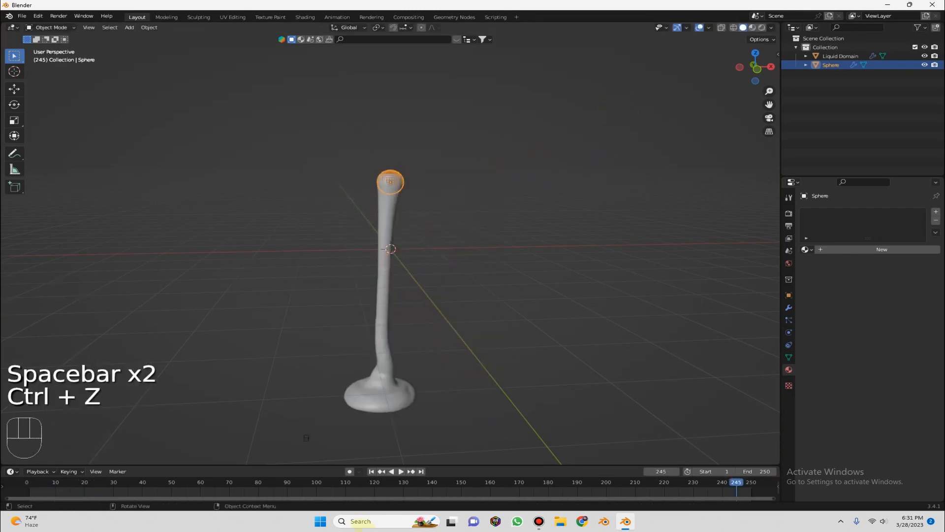
Rewind to frame 1, add a plane mesh, and scale it by 100 as a floor.
{"action": "key", "text": "space"}
{"action": "key", "text": "space"}
{"action": "key", "text": "shift+a"}
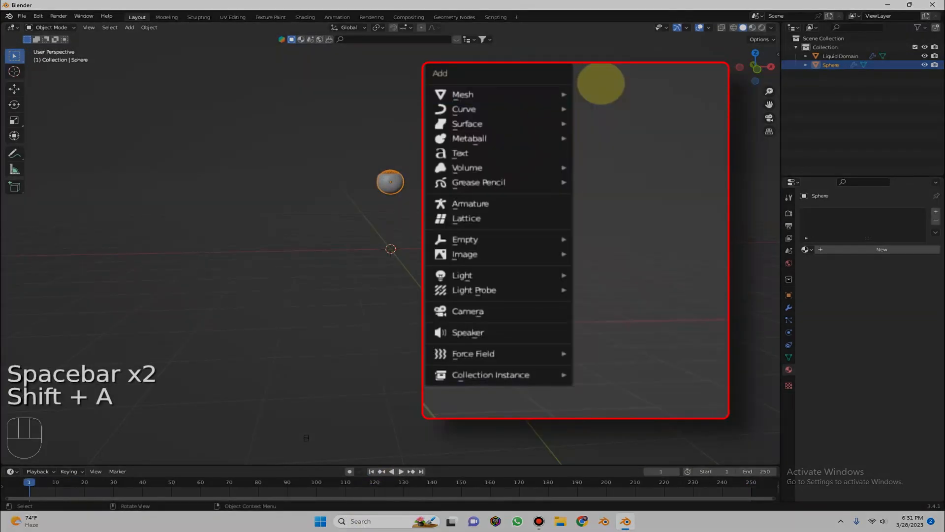
{"action": "mouse_move", "coordinate": [524, 92]}
{"action": "left_click", "coordinate": [586, 94]}
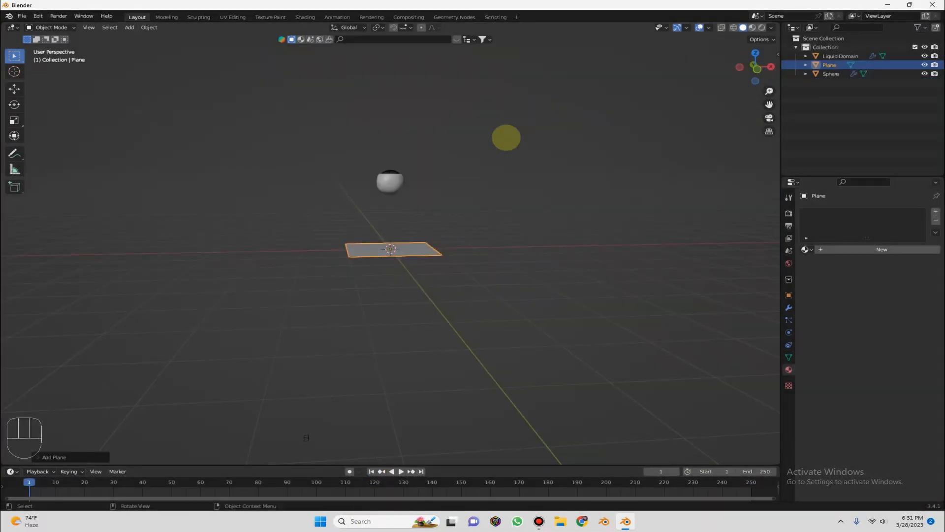
{"action": "type", "text": "s100"}
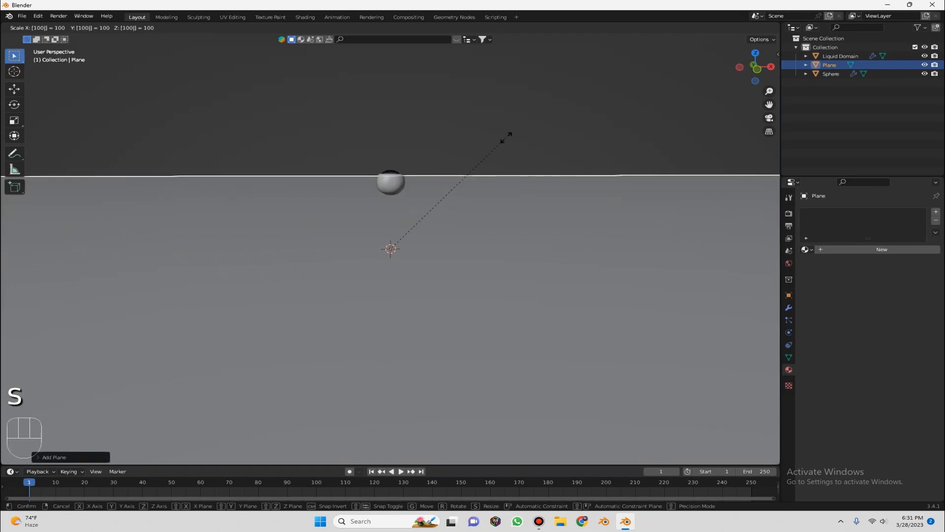
{"action": "left_click", "coordinate": [506, 138]}
{"action": "scroll", "coordinate": [449, 131], "scroll_direction": "down", "scroll_amount": 5}
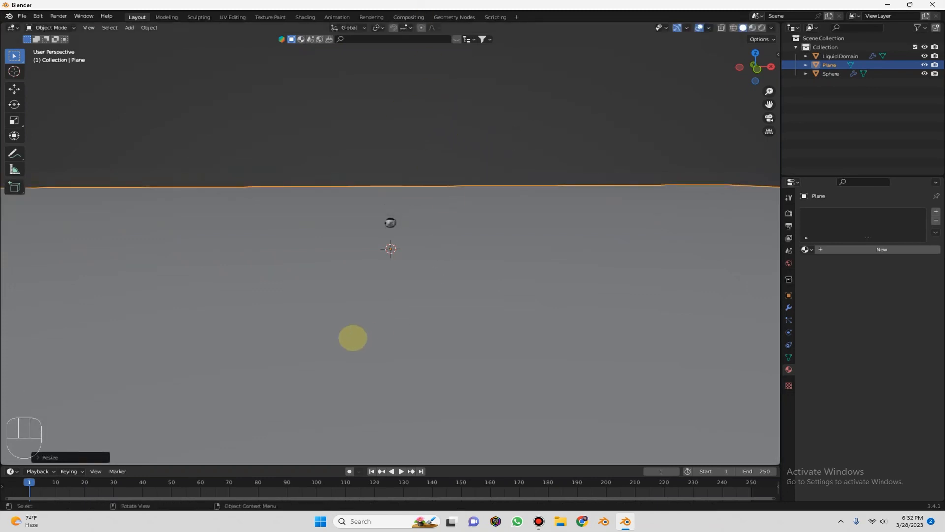
At the last frame, move the plane along Z until it sits just at the underside of the pooled liquid.
{"action": "left_click", "coordinate": [421, 471]}
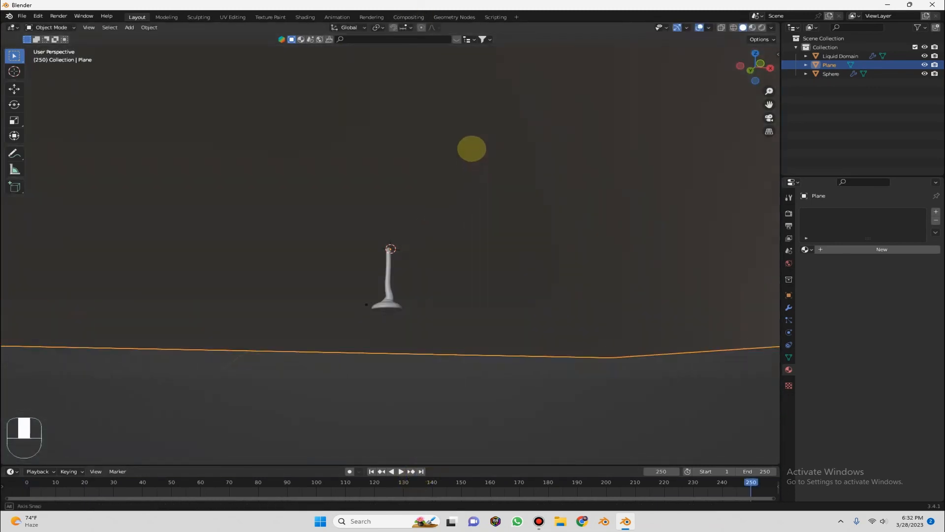
{"action": "key", "text": "g"}
{"action": "key", "text": "z"}
{"action": "left_click", "coordinate": [478, 206]}
{"action": "middle_click_drag", "start_coordinate": [478, 206], "coordinate": [495, 157]}
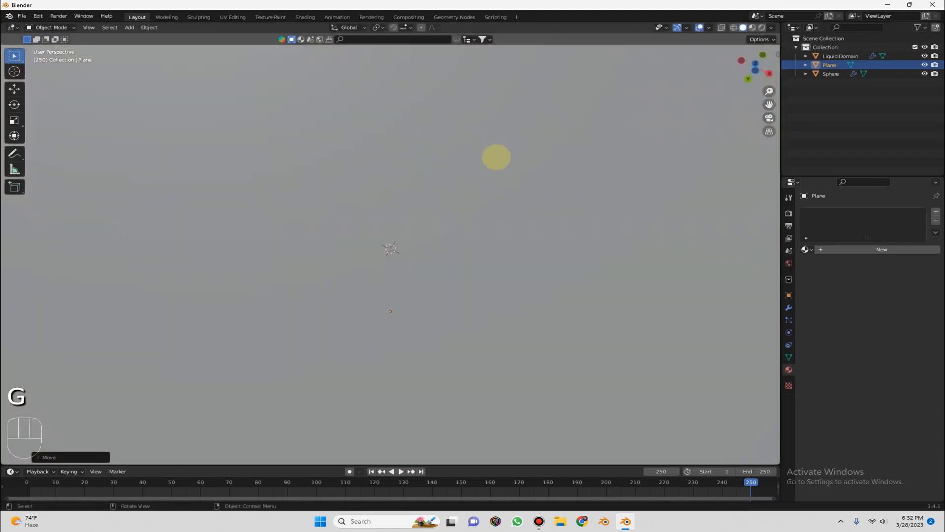
{"action": "key", "text": "g"}
{"action": "key", "text": "z"}
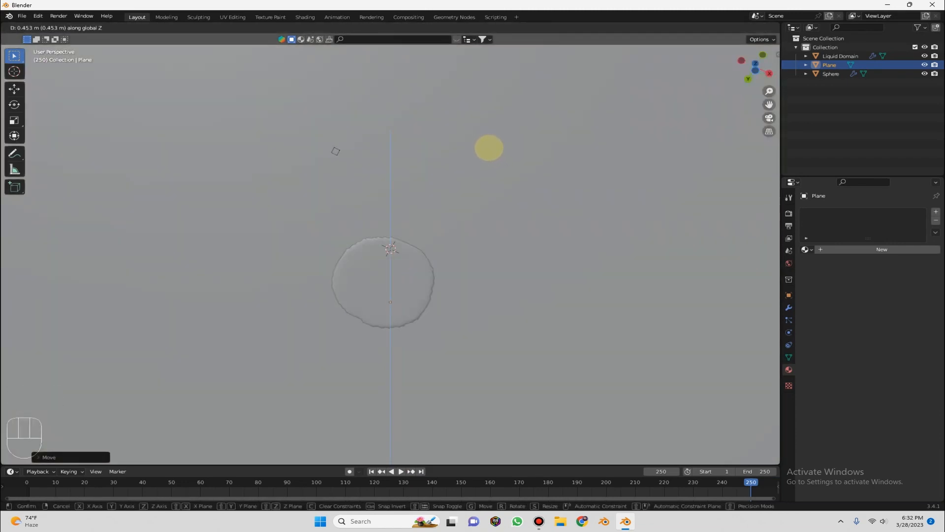
{"action": "left_click", "coordinate": [489, 148]}
{"action": "middle_click_drag", "start_coordinate": [489, 148], "coordinate": [368, 483]}
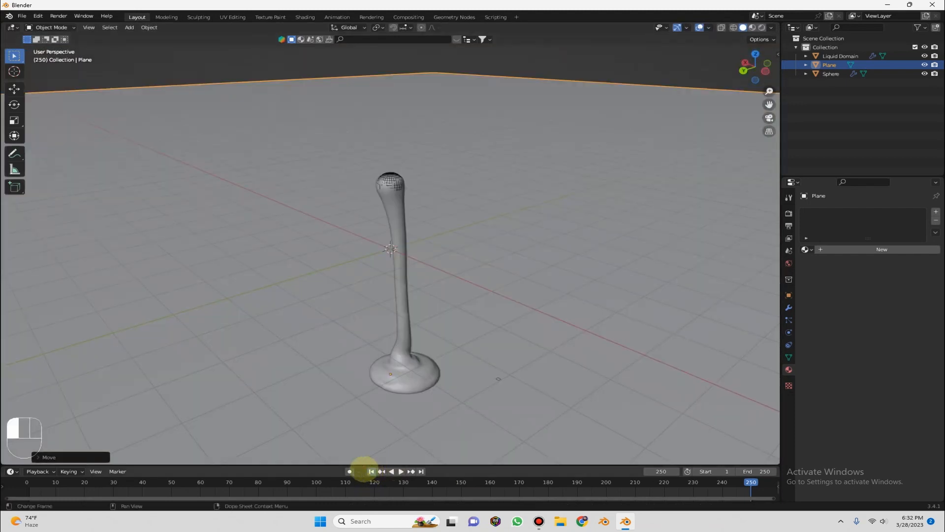
Scrub the timeline between frames 0 and 7 to compare the domain with the first simulated frames, and stop at frame 1.
{"action": "left_click", "coordinate": [371, 471]}
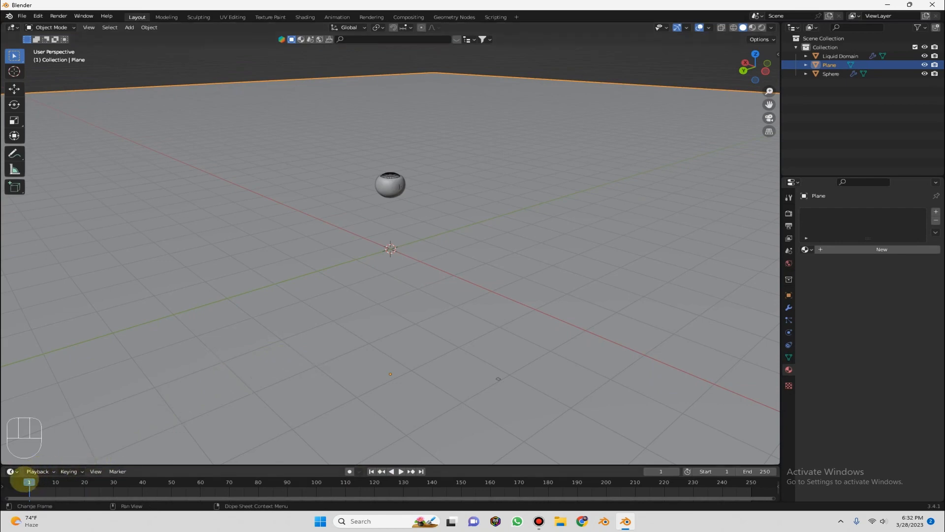
{"action": "left_click_drag", "start_coordinate": [29, 482], "coordinate": [14, 315]}
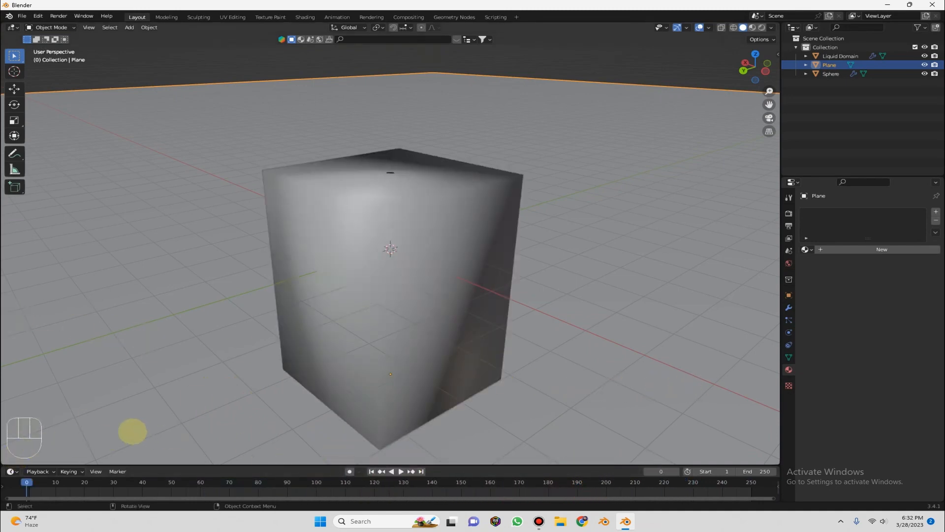
{"action": "left_click_drag", "start_coordinate": [24, 484], "coordinate": [46, 483]}
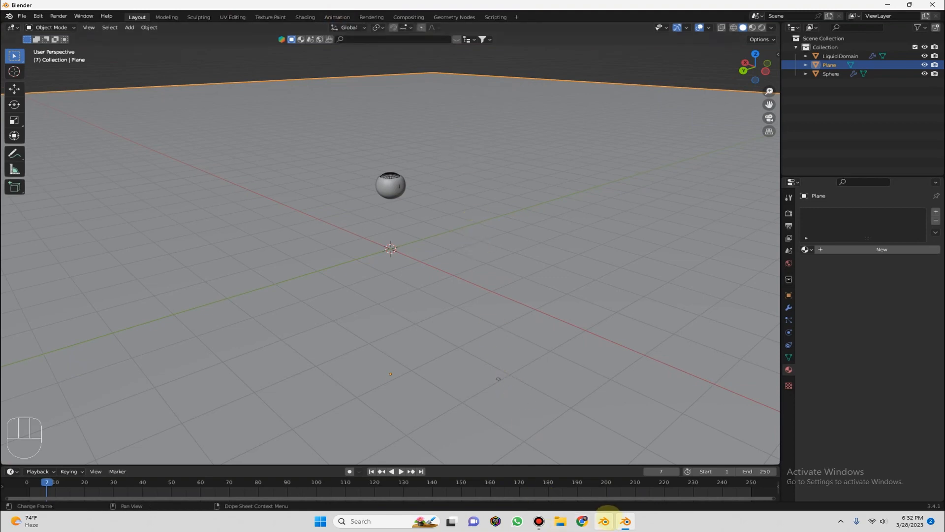
{"action": "middle_click_drag", "start_coordinate": [358, 181], "coordinate": [443, 197]}
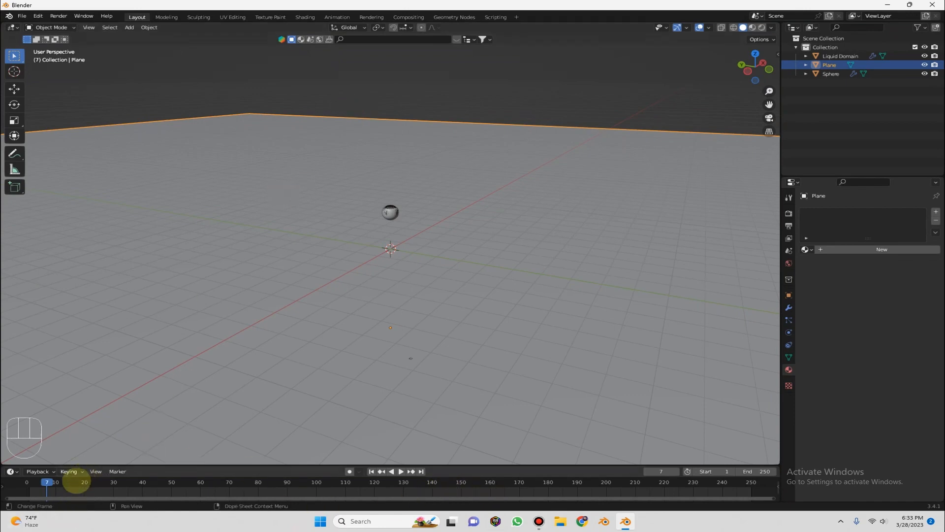
{"action": "key", "text": "space"}
{"action": "left_click", "coordinate": [26, 489]}
{"action": "left_click_drag", "start_coordinate": [24, 491], "coordinate": [30, 491]}
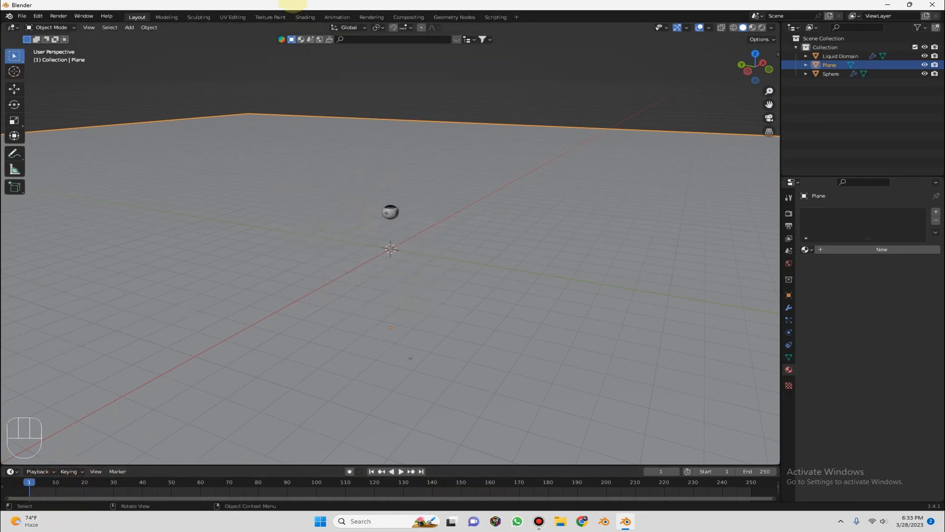
Search the asset library for "honey" and place the Honey set model in the scene below the inflow sphere.
{"action": "left_click", "coordinate": [350, 39]}
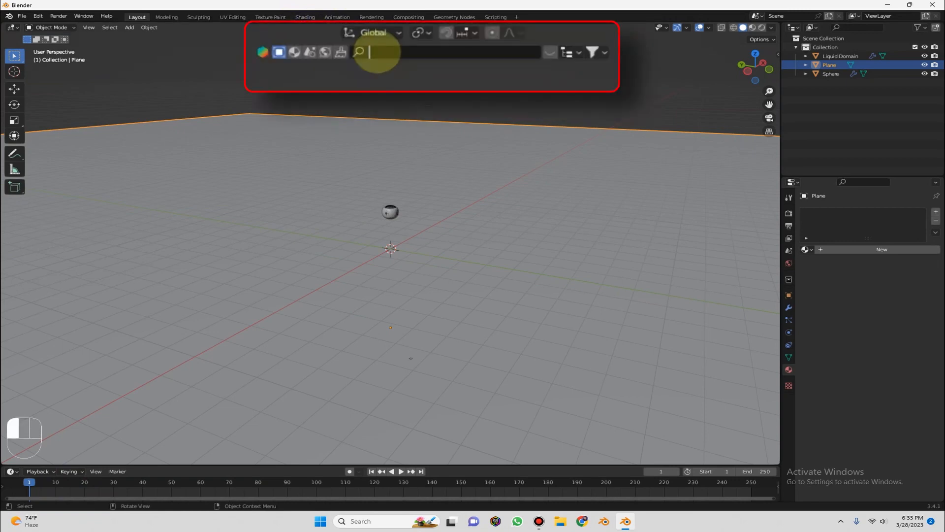
{"action": "type", "text": "honey"}
{"action": "key", "text": "Return"}
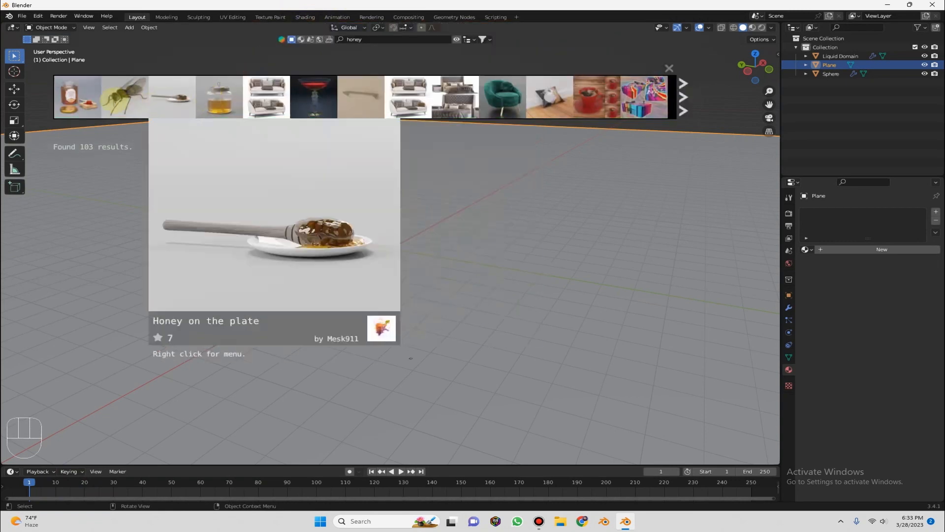
{"action": "mouse_move", "coordinate": [88, 96]}
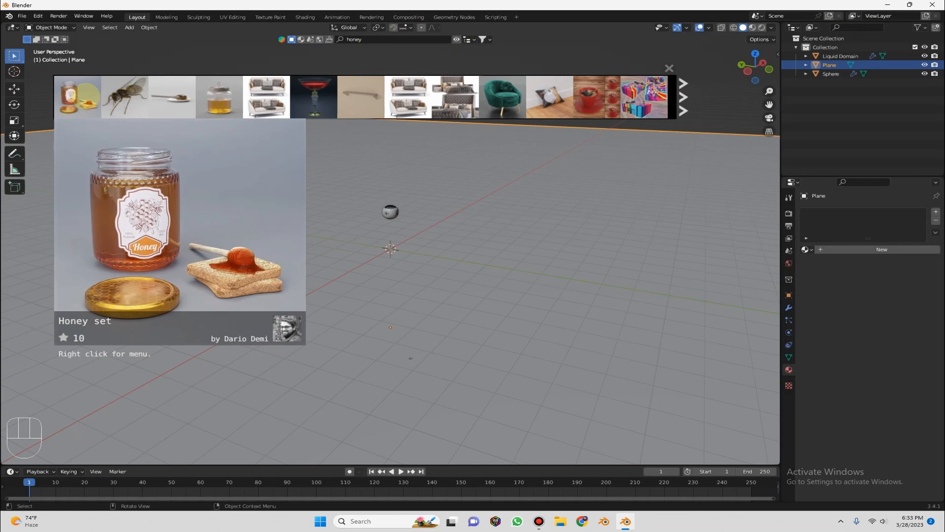
{"action": "left_click_drag", "start_coordinate": [89, 95], "coordinate": [390, 232]}
{"action": "scroll", "coordinate": [374, 171], "scroll_direction": "up", "scroll_amount": 4}
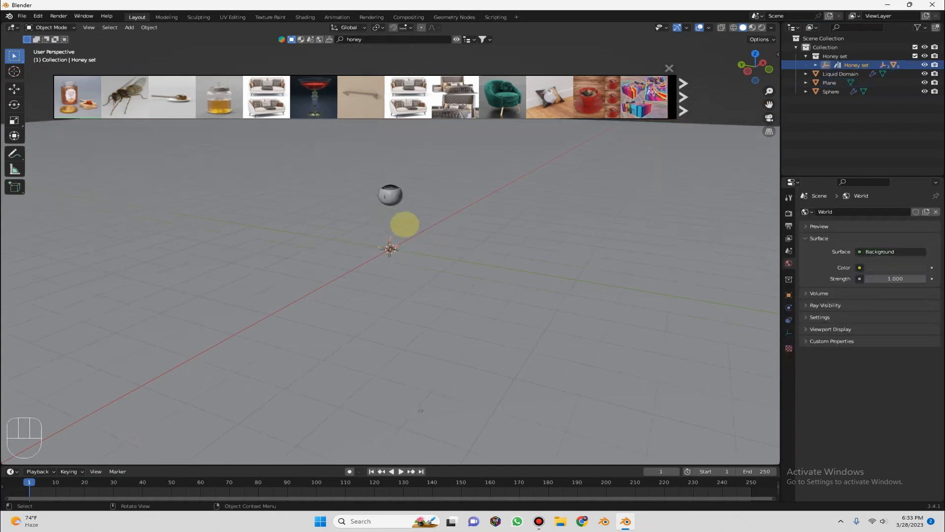
Try scaling up the honey set around its origin, and undo the resizing.
{"action": "key", "text": "s"}
{"action": "key", "text": "ctrl"}
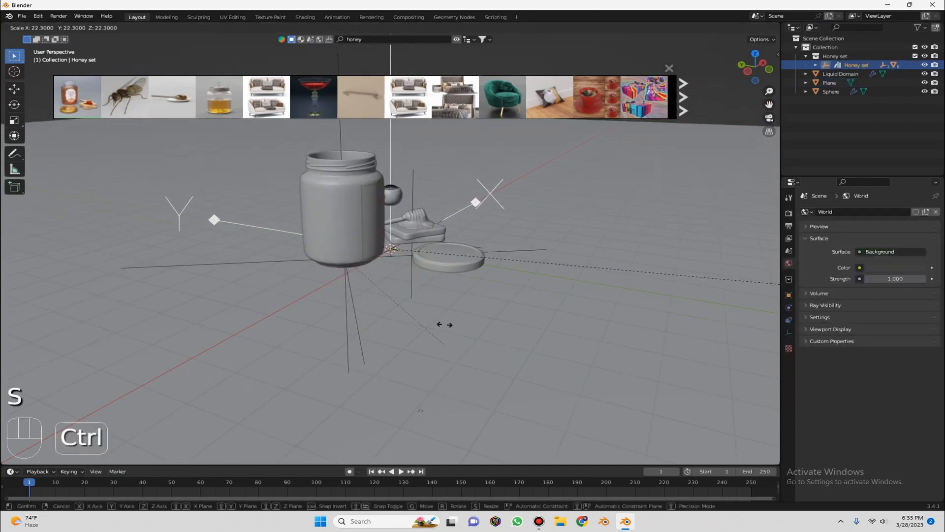
{"action": "type", "text": "20"}
{"action": "left_click", "coordinate": [441, 277]}
{"action": "middle_click_drag", "start_coordinate": [509, 209], "coordinate": [464, 206]}
{"action": "key", "text": "s"}
{"action": "left_click", "coordinate": [464, 194]}
{"action": "scroll", "coordinate": [464, 194], "scroll_direction": "down", "scroll_amount": 4}
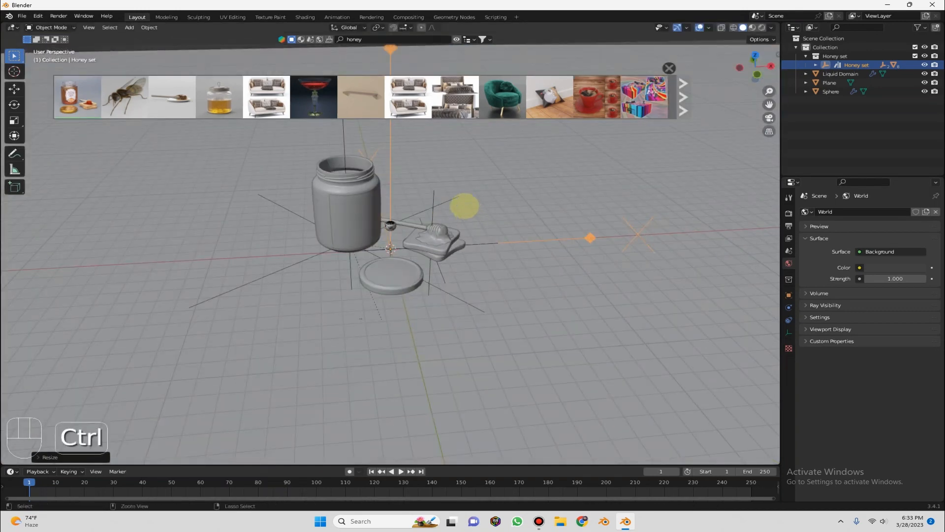
{"action": "key", "text": "ctrl+z"}
{"action": "key", "text": "ctrl+z"}
Scale the honey set uniformly by a factor of 20.
{"action": "key", "text": "s"}
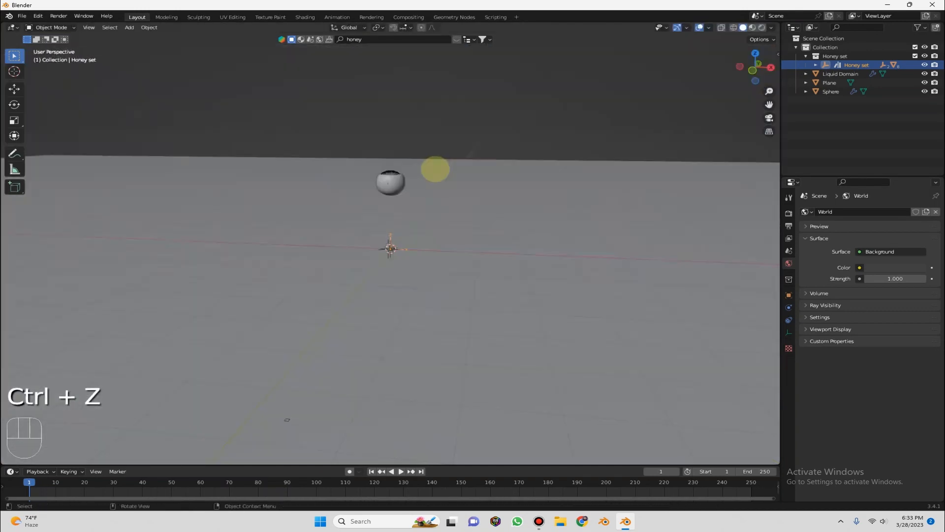
{"action": "type", "text": "s"}
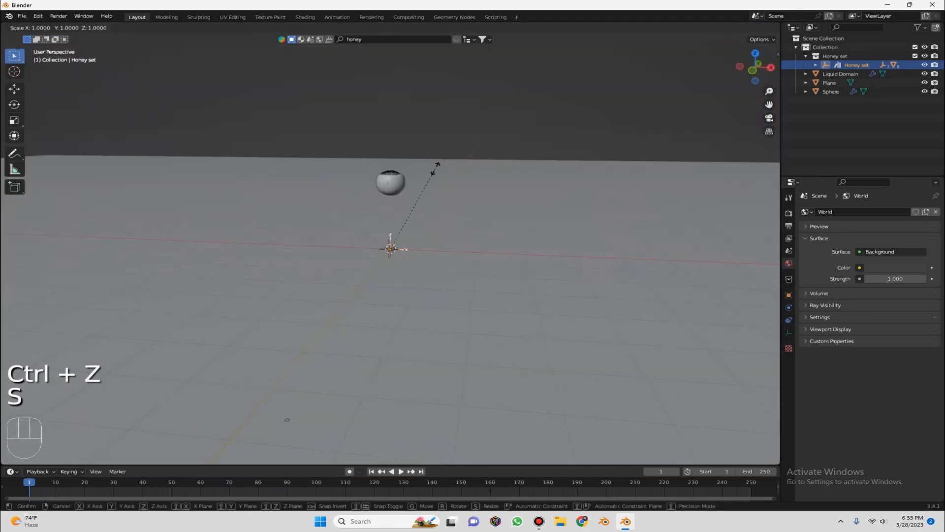
{"action": "type", "text": "20"}
{"action": "left_click", "coordinate": [435, 169]}
{"action": "middle_click_drag", "start_coordinate": [435, 169], "coordinate": [494, 167]}
Lower the honey set along the Z axis until the jar, lid and bread rest on the floor plane.
{"action": "key", "text": "g"}
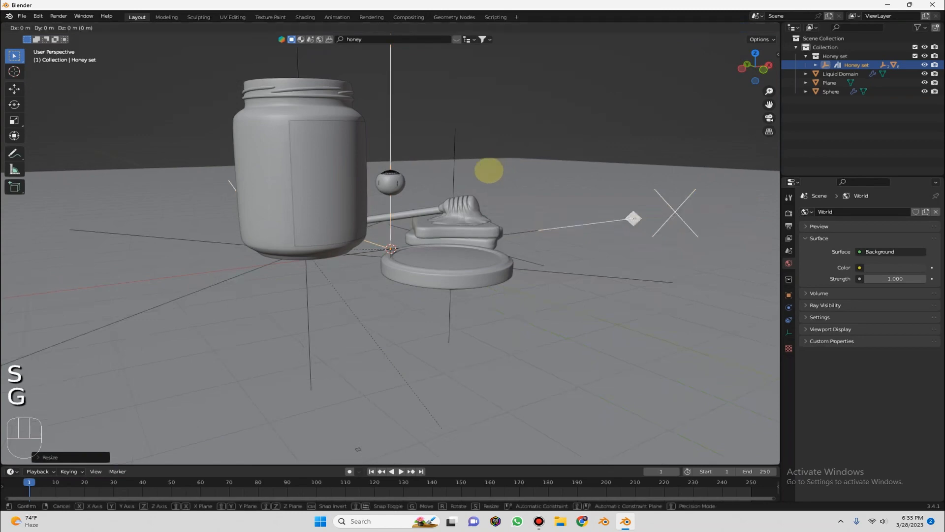
{"action": "key", "text": "g"}
{"action": "left_click", "coordinate": [509, 203]}
{"action": "middle_click_drag", "start_coordinate": [510, 202], "coordinate": [496, 173]}
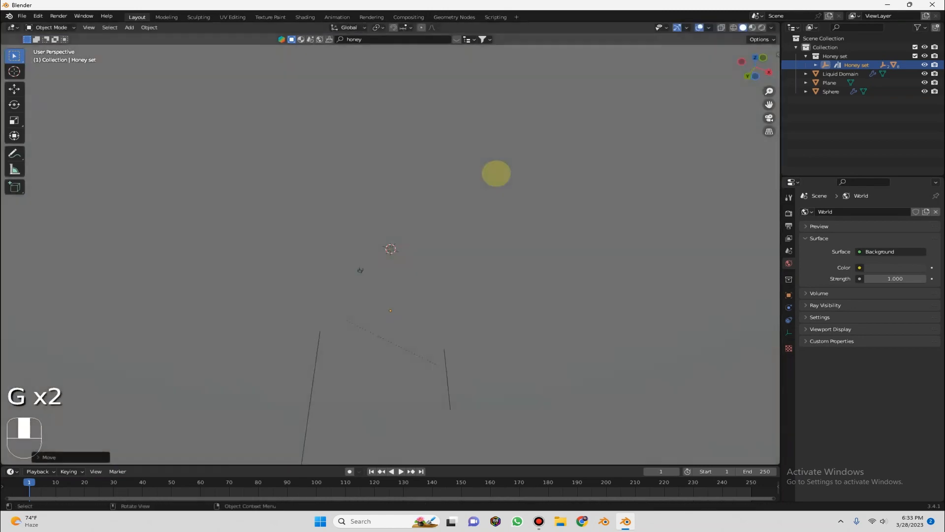
{"action": "key", "text": "g"}
{"action": "key", "text": "z"}
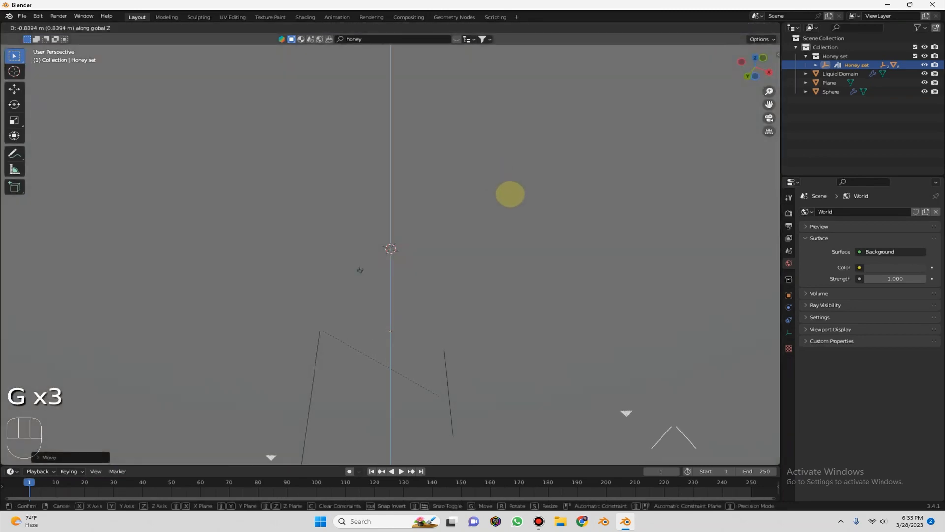
{"action": "left_click", "coordinate": [356, 378]}
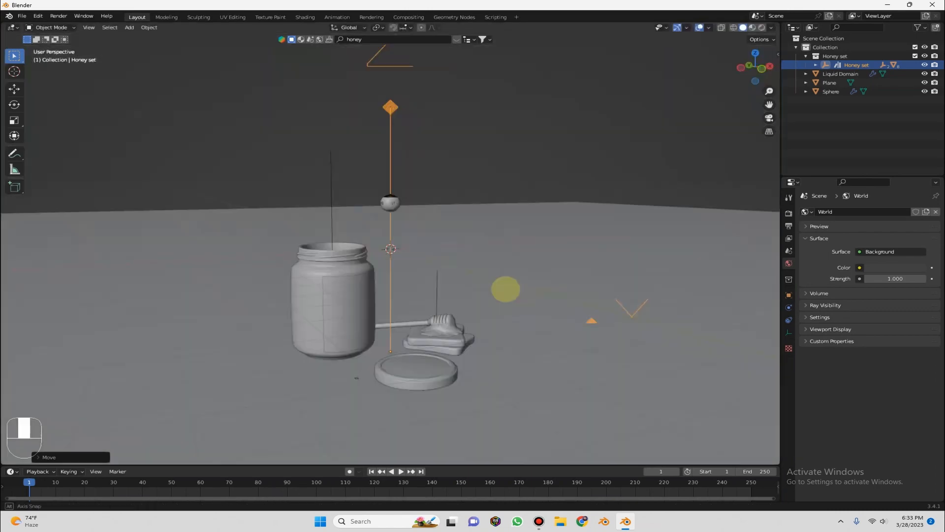
{"action": "middle_click_drag", "start_coordinate": [356, 377], "coordinate": [449, 399]}
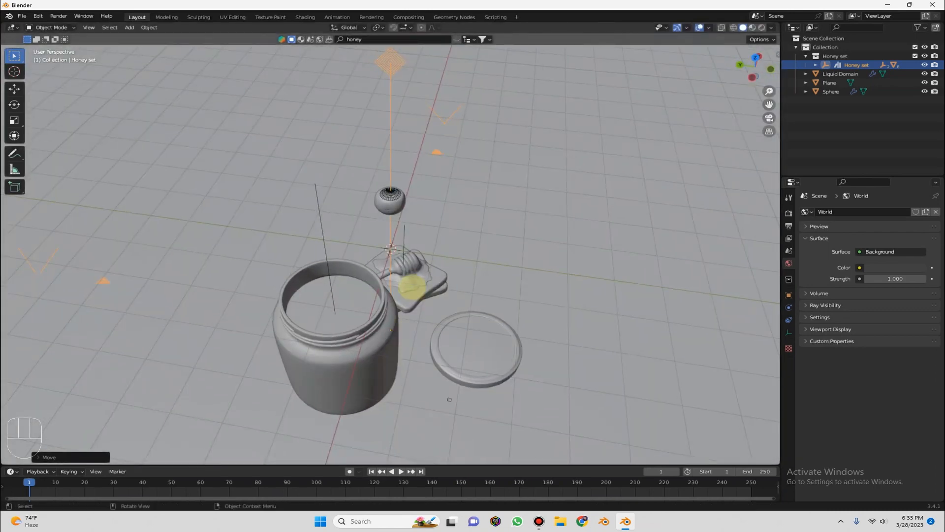
In top view, move the honey set horizontally with Z locked so the open jar sits beneath the inflow sphere.
{"action": "key", "text": "g"}
{"action": "left_click", "coordinate": [750, 65]}
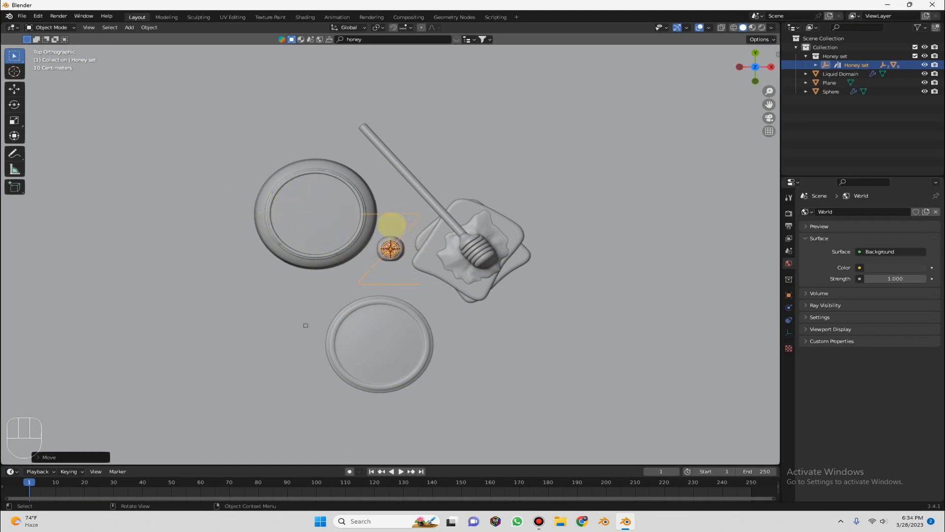
{"action": "key", "text": "g"}
{"action": "key", "text": "shift+z"}
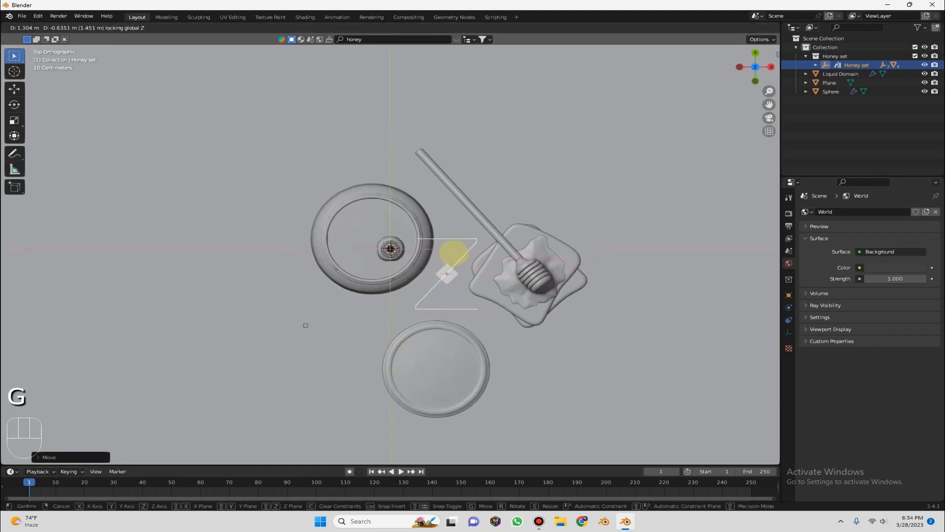
{"action": "left_click", "coordinate": [466, 257]}
{"action": "middle_click_drag", "start_coordinate": [465, 257], "coordinate": [497, 182]}
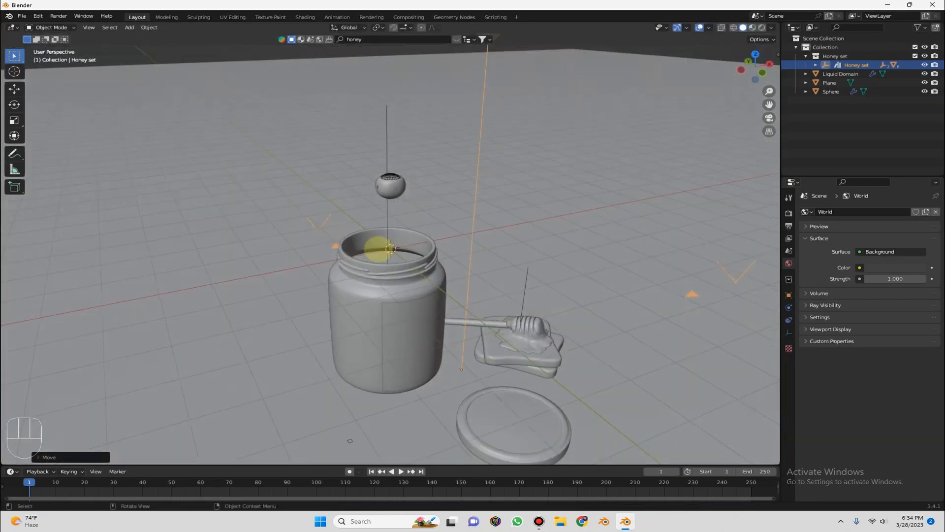
Delete the ready-made honey fill inside the jar.
{"action": "scroll", "coordinate": [401, 268], "scroll_direction": "up", "scroll_amount": 3}
{"action": "middle_click_drag", "start_coordinate": [379, 248], "coordinate": [597, 146]}
{"action": "left_click", "coordinate": [425, 269]}
{"action": "key", "text": "Delete"}
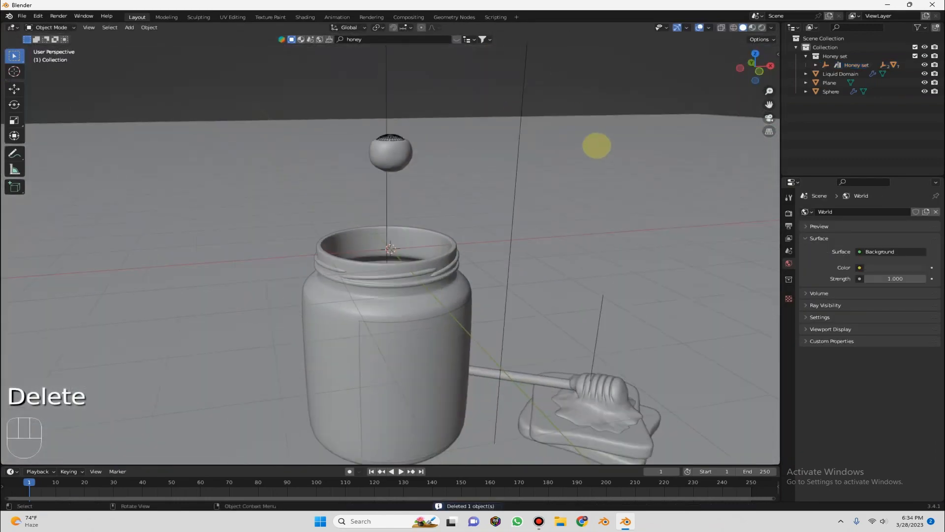
Add a camera and align it to a front view showing the whole honey set.
{"action": "key", "text": "shift+a"}
{"action": "left_click", "coordinate": [597, 331]}
{"action": "middle_click_drag", "start_coordinate": [601, 231], "coordinate": [624, 195]}
{"action": "left_click", "coordinate": [755, 68]}
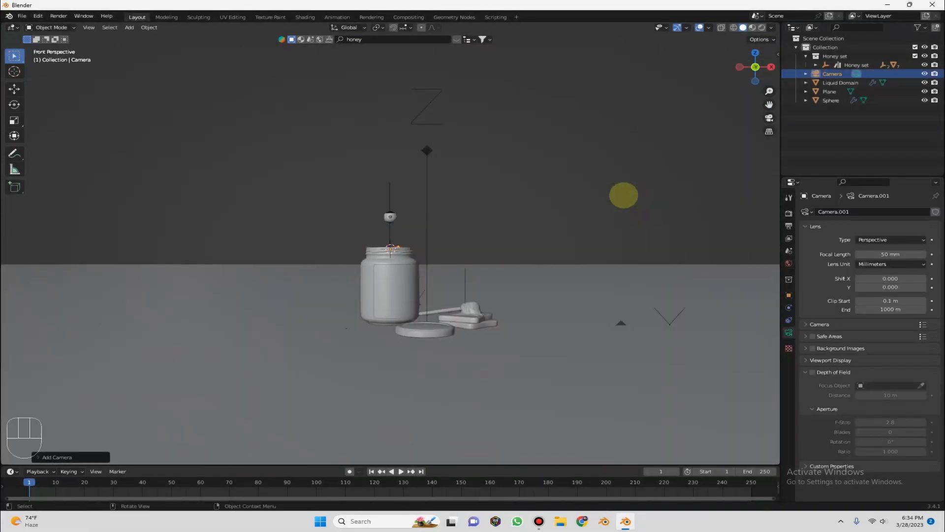
{"action": "key", "text": "ctrl+alt+KP_0"}
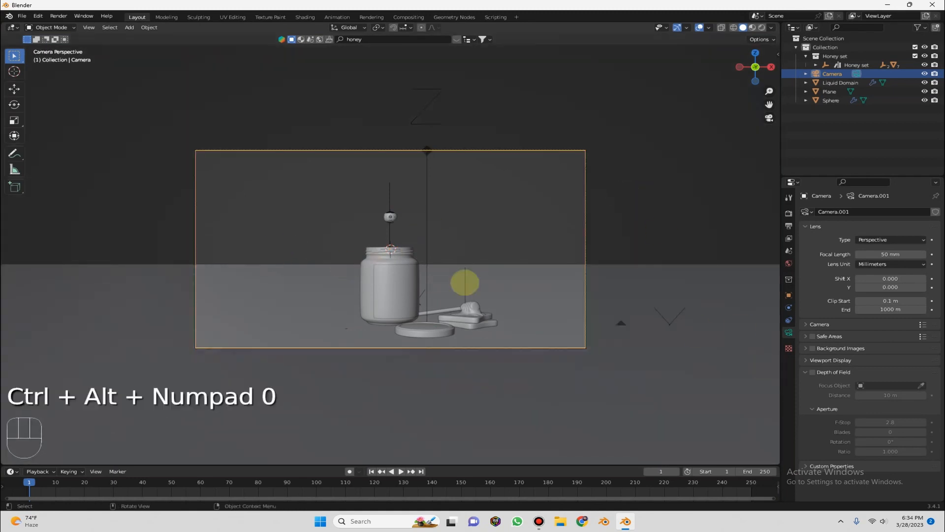
Shift the camera sideways along X, tilt it downward about its local X axis, and raise it about 5 m along Z.
{"action": "key", "text": "g"}
{"action": "key", "text": "x"}
{"action": "key", "text": "r"}
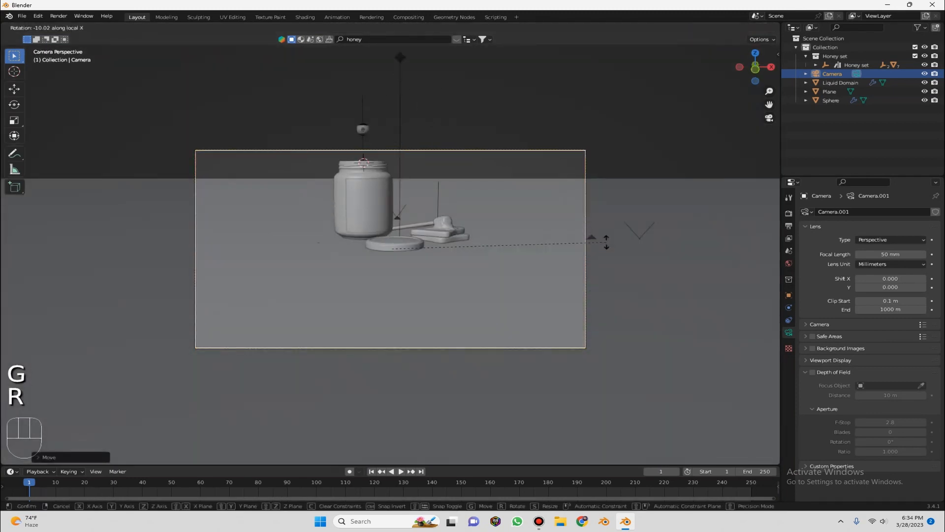
{"action": "key", "text": "g"}
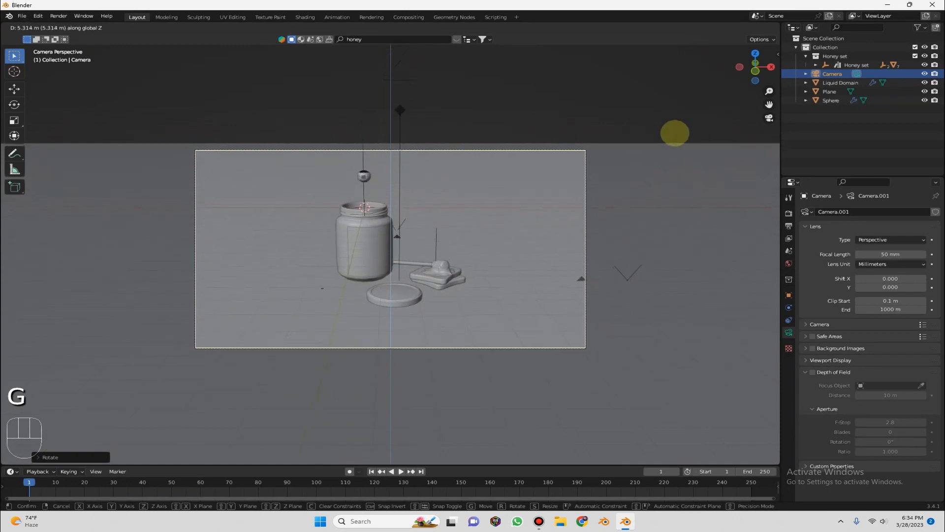
{"action": "left_click", "coordinate": [673, 133]}
Set the camera's focal length to 70 mm.
{"action": "left_click", "coordinate": [867, 128]}
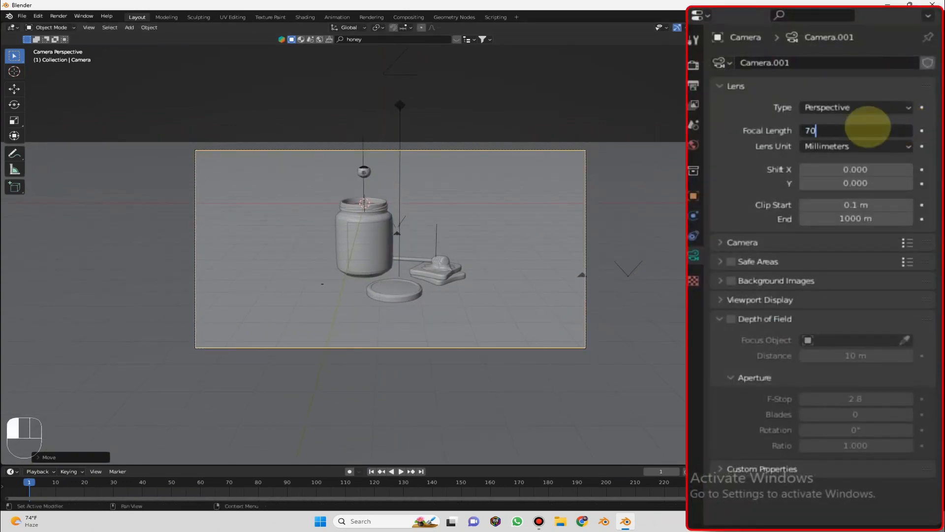
{"action": "type", "text": "70"}
{"action": "key", "text": "Return"}
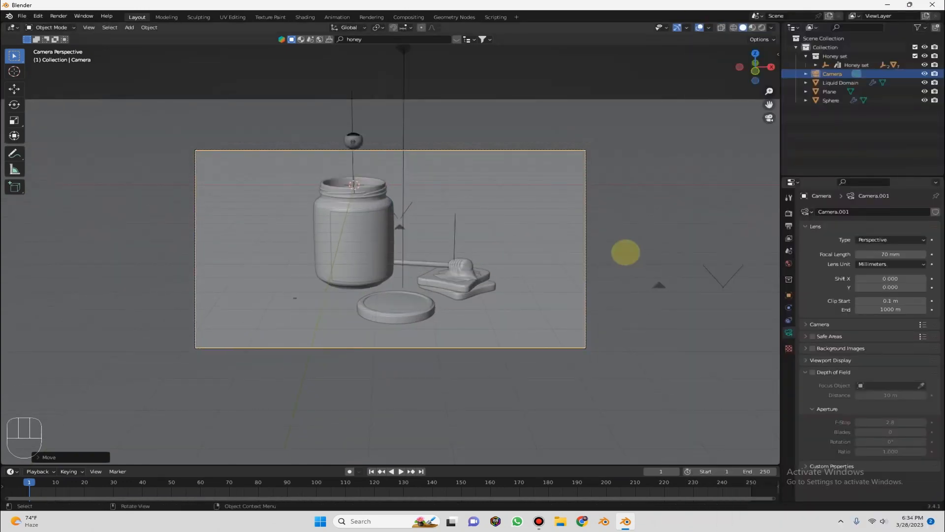
{"action": "key", "text": "r"}
{"action": "key", "text": "r"}
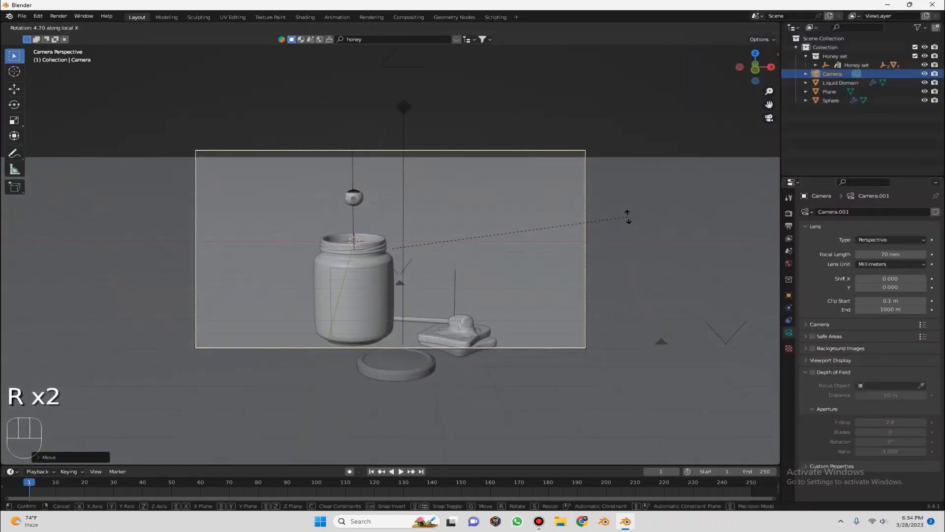
{"action": "right_click", "coordinate": [627, 217]}
{"action": "middle_click_drag", "start_coordinate": [627, 217], "coordinate": [628, 216]}
{"action": "left_click", "coordinate": [765, 119]}
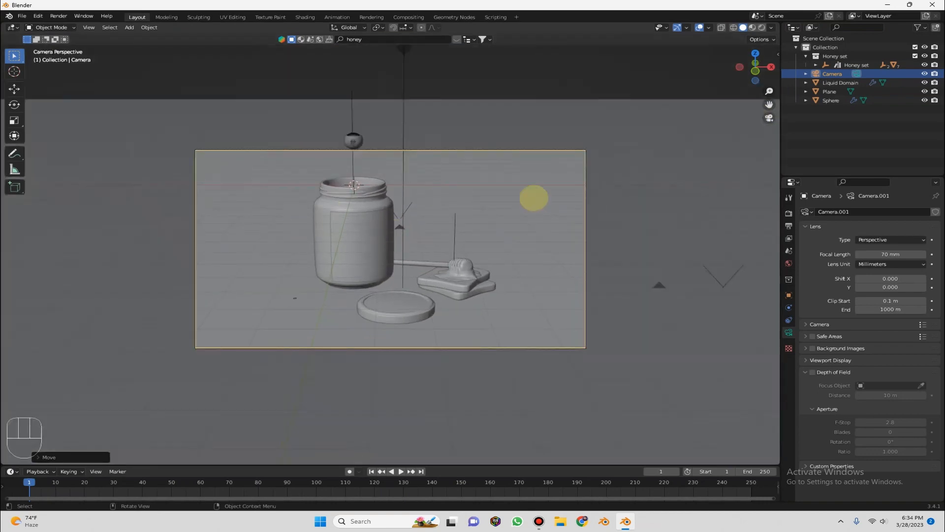
Rotate the camera slightly around the global Z axis to adjust the framing of the jar and bread.
{"action": "scroll", "coordinate": [458, 232], "scroll_direction": "up", "scroll_amount": 2}
{"action": "key", "text": "r"}
{"action": "key", "text": "z"}
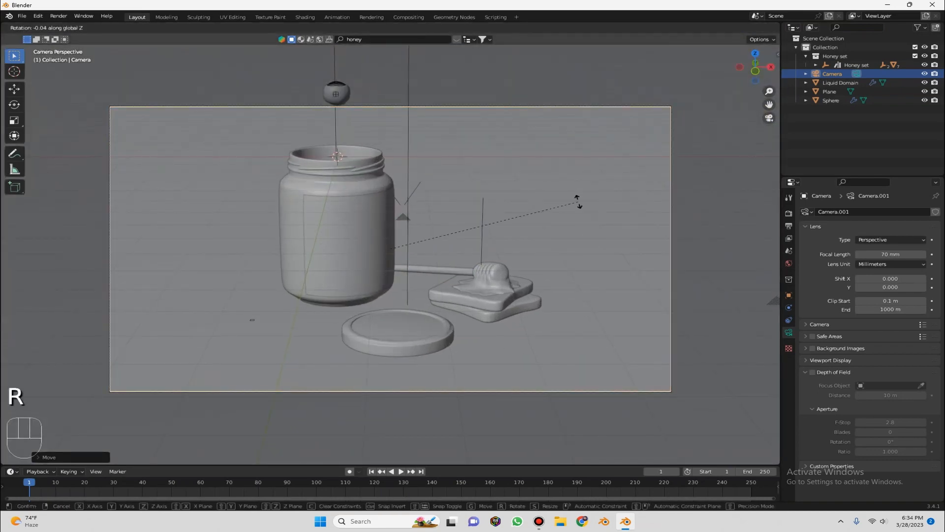
{"action": "left_click", "coordinate": [579, 205]}
At frame 214, move the inflow sphere and liquid domain together horizontally, with Z locked, toward the jar's centre.
{"action": "left_click_drag", "start_coordinate": [32, 482], "coordinate": [444, 482]}
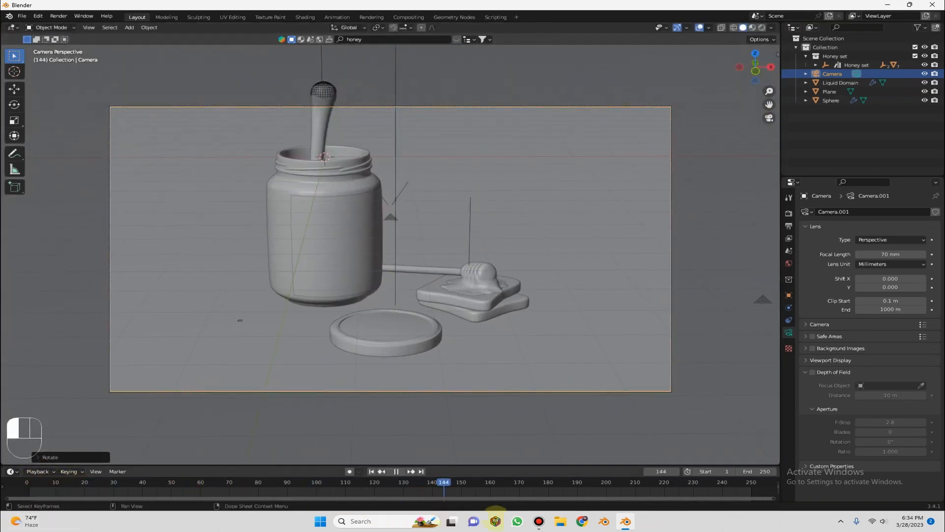
{"action": "left_click_drag", "start_coordinate": [755, 522], "coordinate": [645, 483]}
{"action": "middle_click_drag", "start_coordinate": [342, 315], "coordinate": [382, 296]}
{"action": "scroll", "coordinate": [382, 295], "scroll_direction": "up", "scroll_amount": 5}
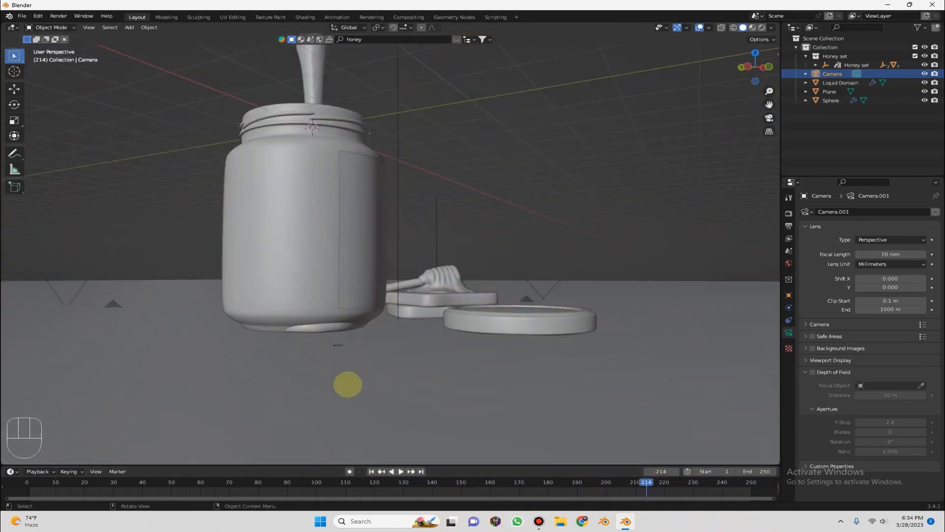
{"action": "middle_click_drag", "start_coordinate": [348, 384], "coordinate": [453, 245]}
{"action": "left_click", "coordinate": [434, 277]}
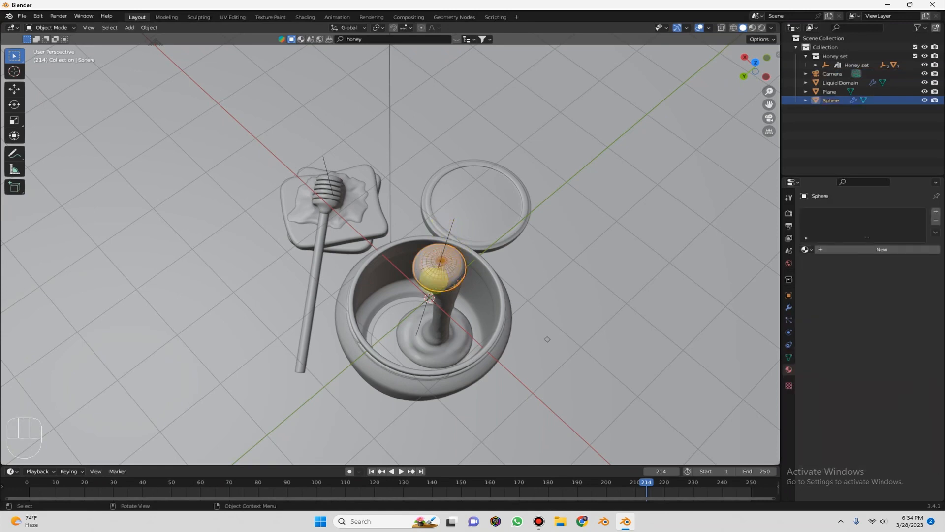
{"action": "left_click", "coordinate": [443, 306], "text": "shift"}
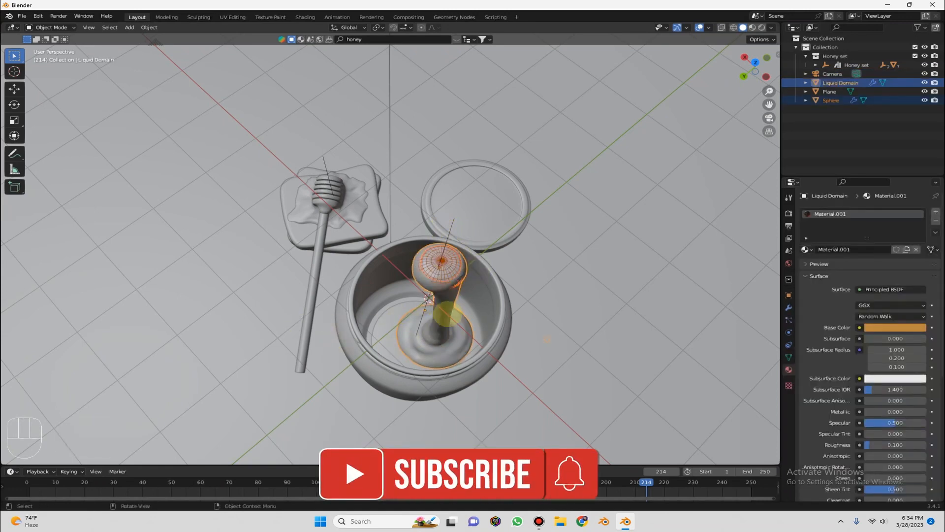
{"action": "key", "text": "g"}
{"action": "key", "text": "shift+z"}
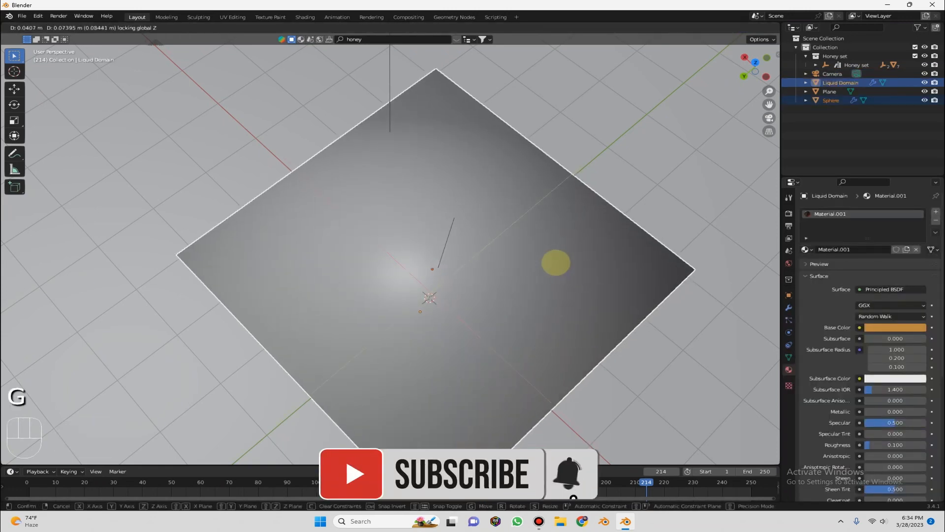
{"action": "left_click", "coordinate": [551, 264]}
Nudge the sphere and liquid domain once more with Z locked to centre the liquid pool within the jar.
{"action": "middle_click_drag", "start_coordinate": [550, 264], "coordinate": [529, 272]}
{"action": "key", "text": "g"}
{"action": "key", "text": "shift+z"}
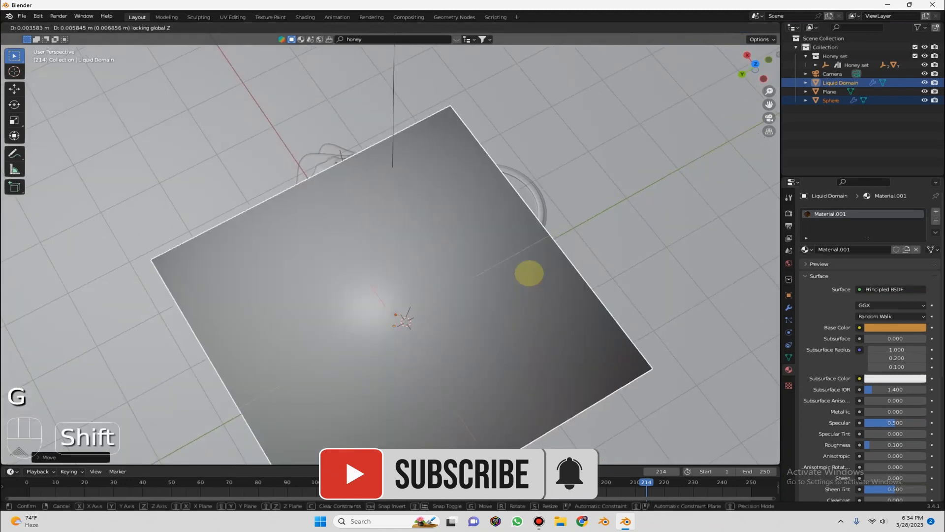
{"action": "left_click", "coordinate": [524, 271]}
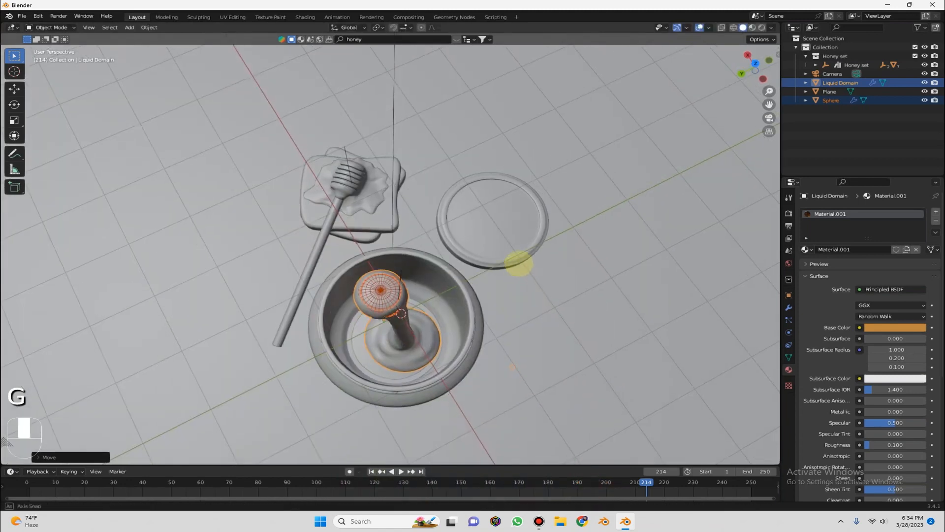
Go to frame 247 and check from the side how the liquid pool fits inside the jar's base.
{"action": "left_click", "coordinate": [760, 484]}
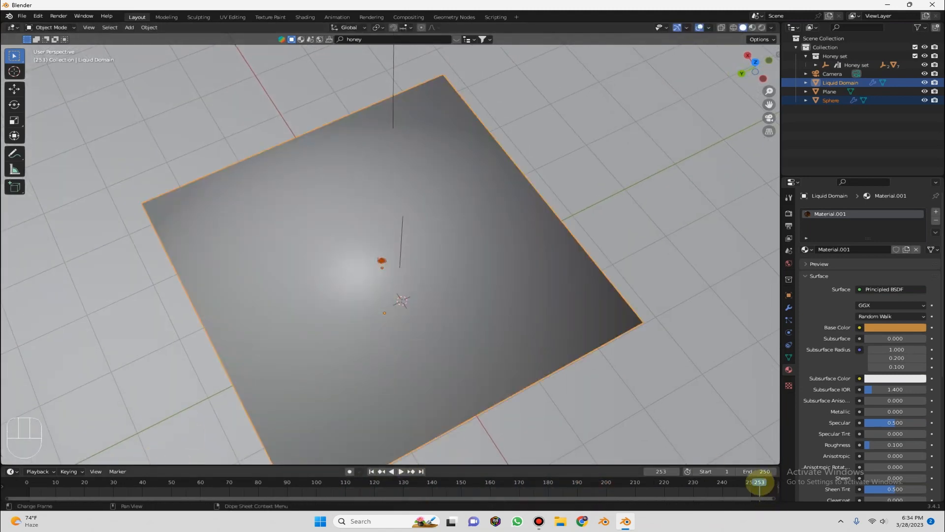
{"action": "left_click_drag", "start_coordinate": [760, 483], "coordinate": [742, 482]}
{"action": "middle_click_drag", "start_coordinate": [579, 350], "coordinate": [677, 131]}
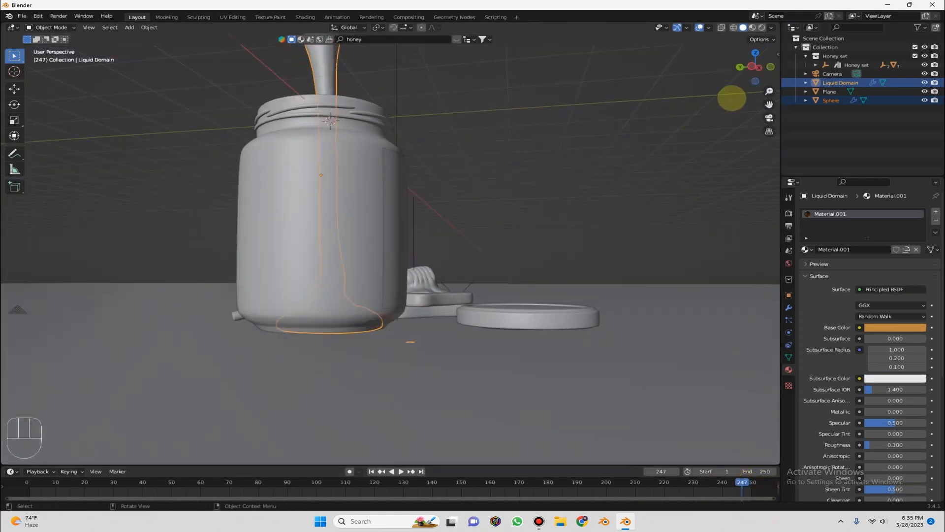
Deselect everything, return to the camera view at frame 0, and preview the scene in rendered shading.
{"action": "left_click", "coordinate": [732, 98]}
{"action": "left_click", "coordinate": [769, 118]}
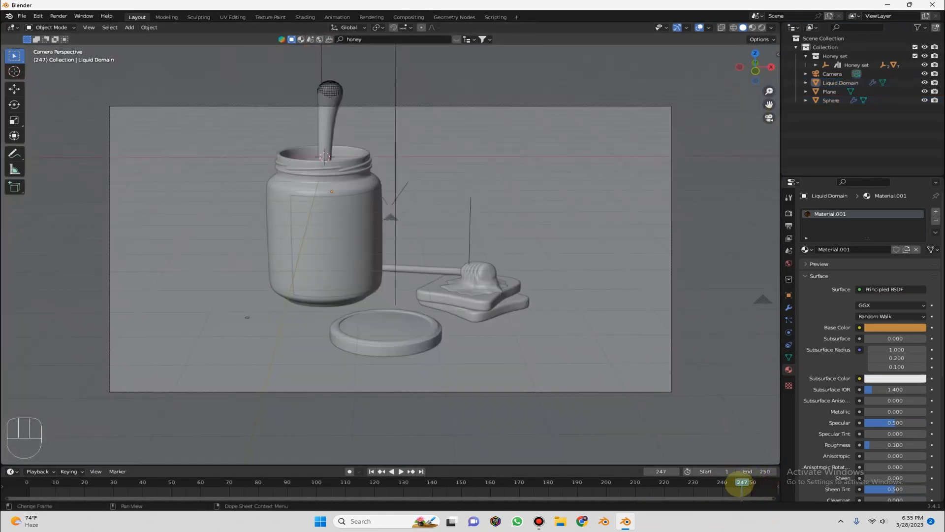
{"action": "left_click_drag", "start_coordinate": [743, 481], "coordinate": [26, 478]}
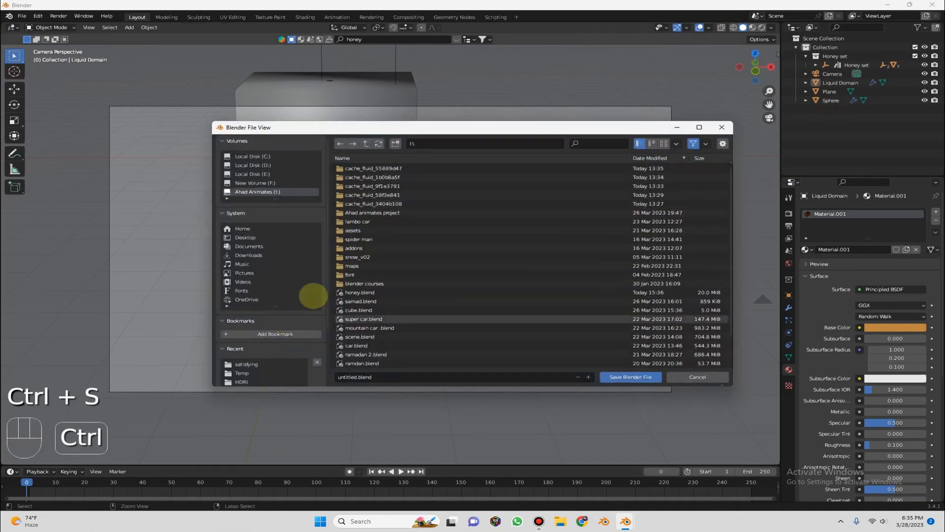
{"action": "left_click", "coordinate": [698, 377]}
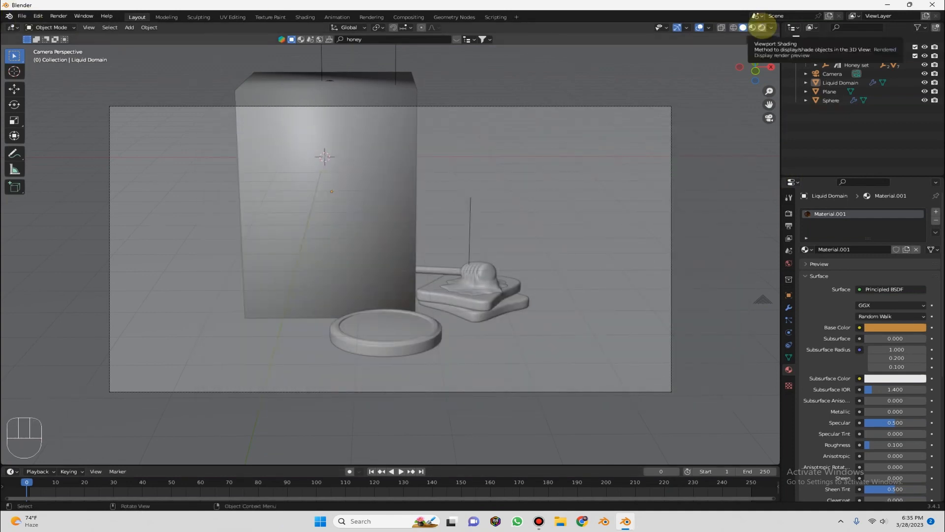
{"action": "left_click", "coordinate": [762, 27]}
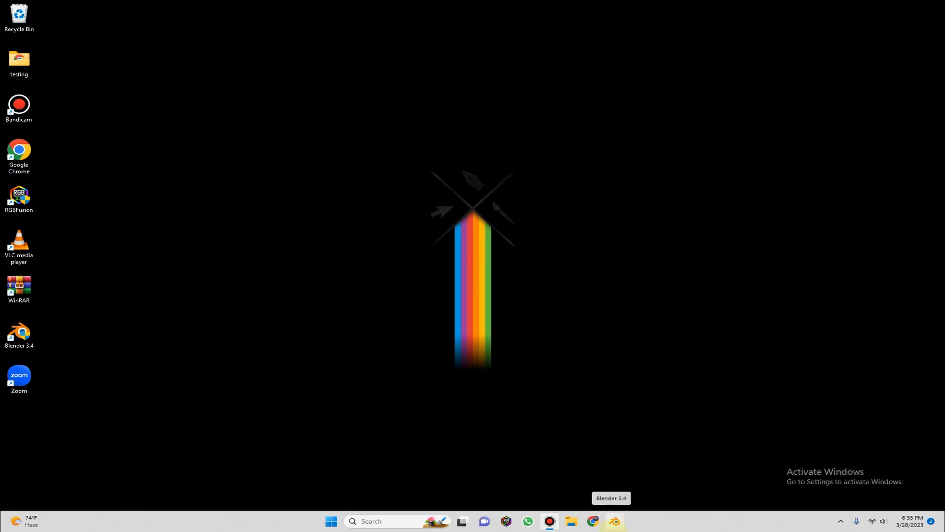
Relaunch Blender, open the recent file honey.blend, and display the scene in material preview shading.
{"action": "left_click", "coordinate": [614, 520]}
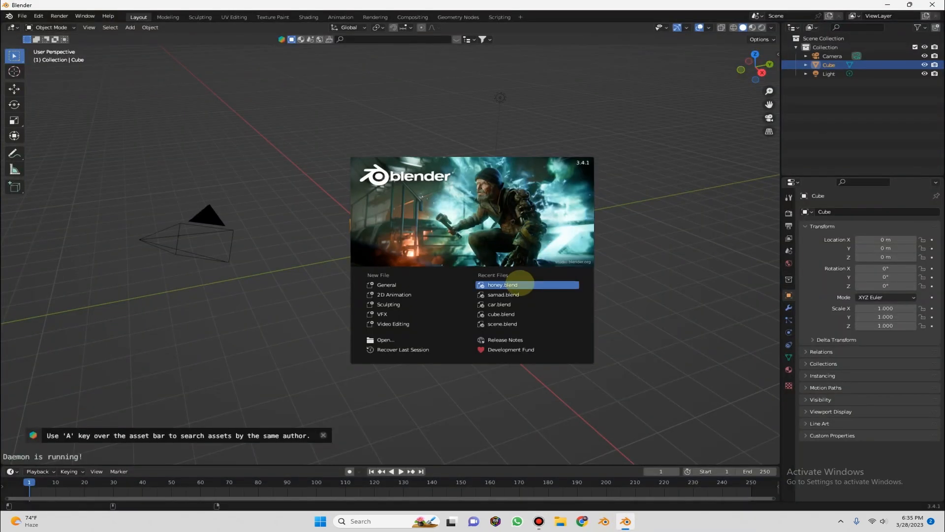
{"action": "left_click", "coordinate": [502, 284]}
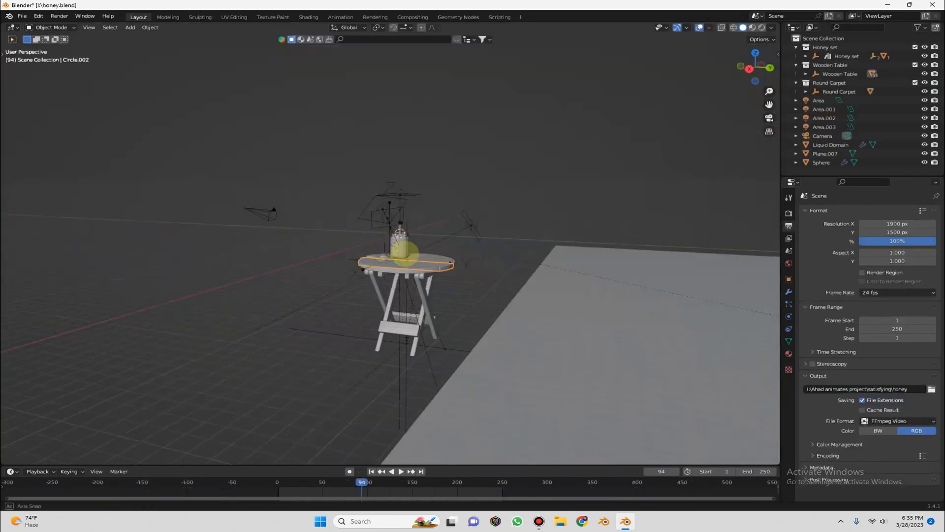
{"action": "middle_click_drag", "start_coordinate": [405, 253], "coordinate": [594, 109]}
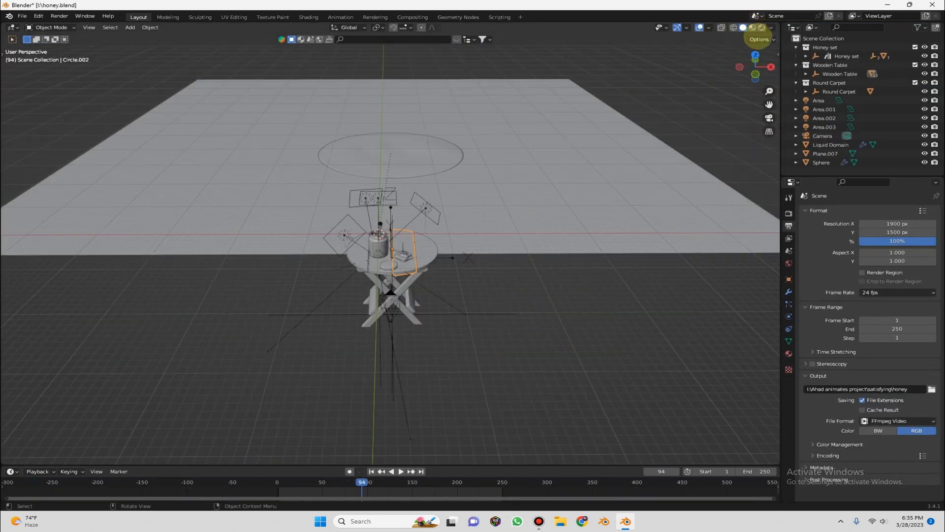
{"action": "left_click", "coordinate": [752, 27]}
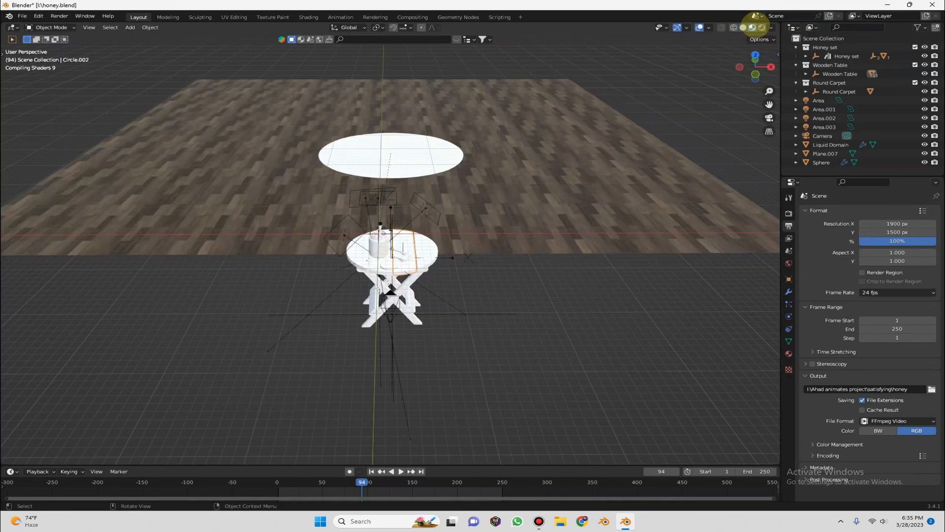
Examine the wooden table, honey jar, floor and carpet from several angles in material preview.
{"action": "middle_click_drag", "start_coordinate": [665, 149], "coordinate": [580, 137]}
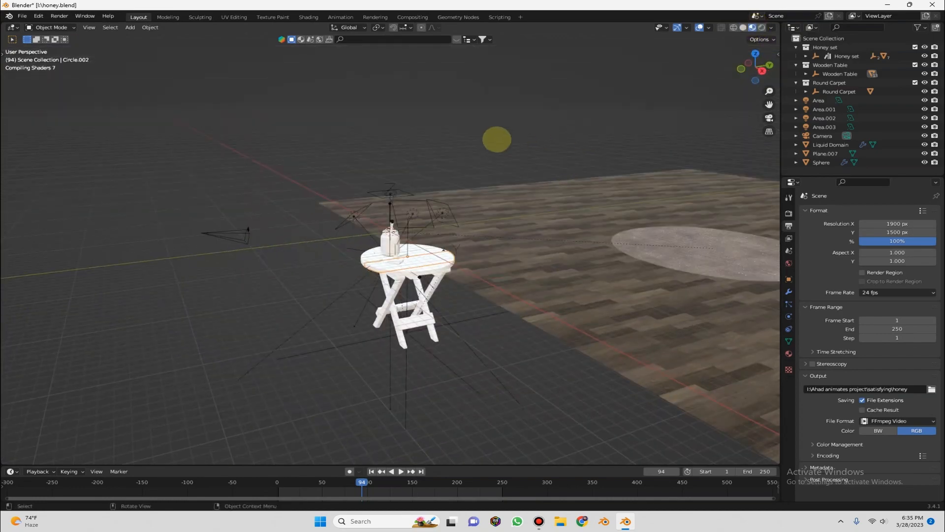
{"action": "middle_click_drag", "start_coordinate": [497, 139], "coordinate": [544, 144]}
{"action": "scroll", "coordinate": [445, 190], "scroll_direction": "up", "scroll_amount": 2}
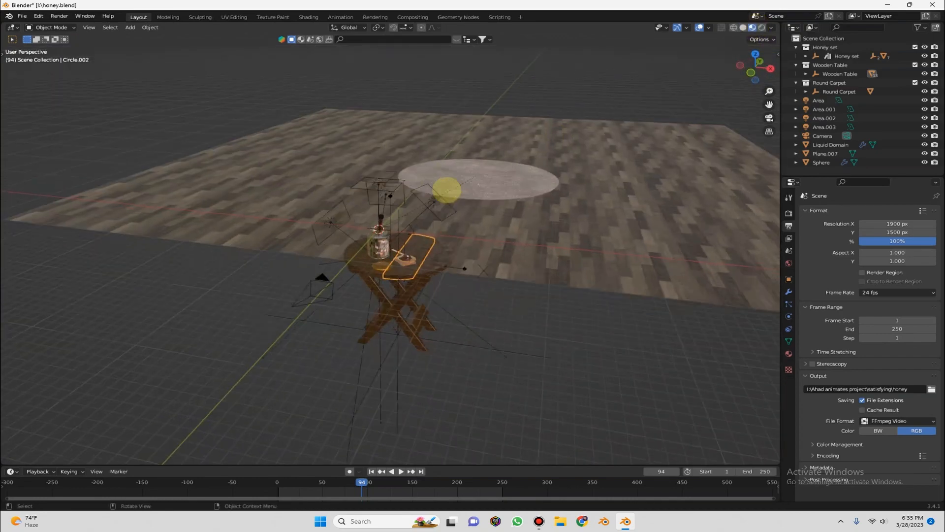
{"action": "middle_click_drag", "start_coordinate": [445, 190], "coordinate": [467, 249]}
{"action": "scroll", "coordinate": [463, 248], "scroll_direction": "up", "scroll_amount": 2}
{"action": "scroll", "coordinate": [455, 247], "scroll_direction": "up", "scroll_amount": 3}
{"action": "middle_click_drag", "start_coordinate": [335, 263], "coordinate": [418, 251]}
{"action": "scroll", "coordinate": [418, 259], "scroll_direction": "up", "scroll_amount": 3}
{"action": "scroll", "coordinate": [419, 251], "scroll_direction": "down", "scroll_amount": 3}
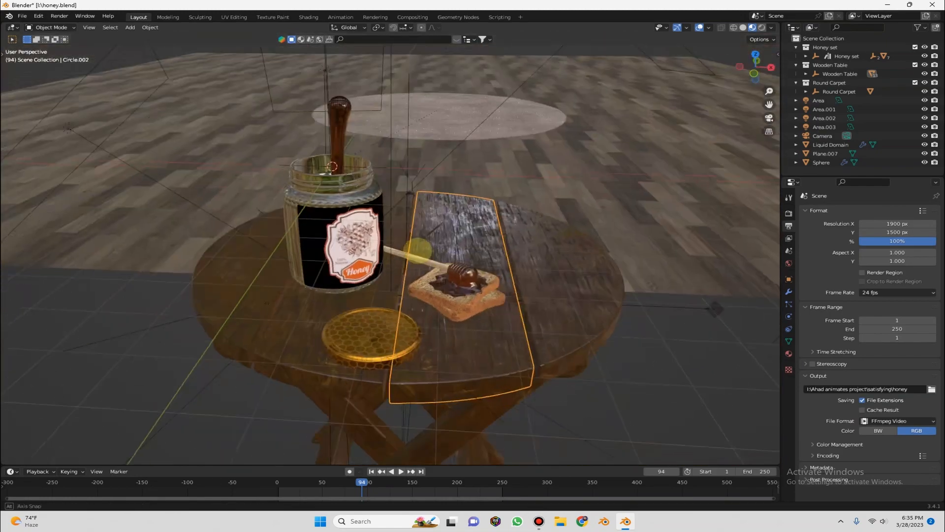
{"action": "middle_click_drag", "start_coordinate": [322, 258], "coordinate": [297, 261]}
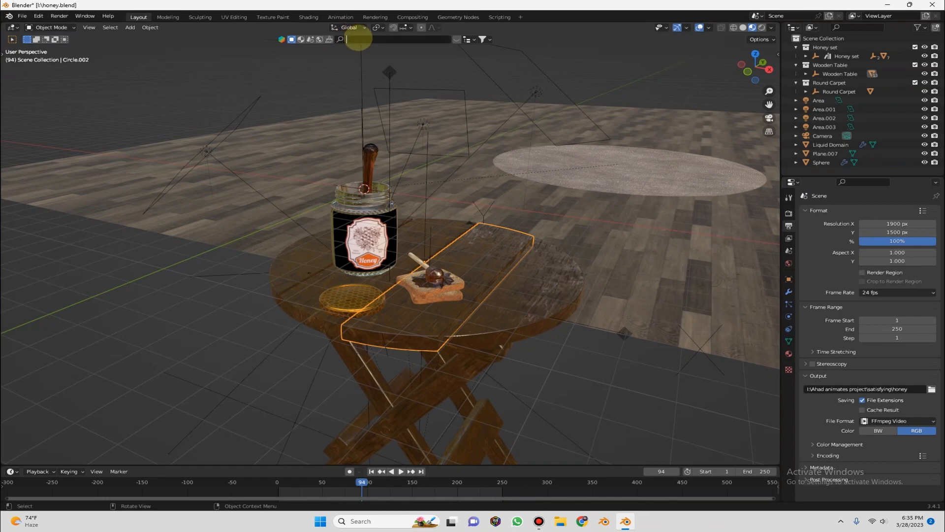
{"action": "scroll", "coordinate": [455, 340], "scroll_direction": "down", "scroll_amount": 2}
{"action": "middle_click_drag", "start_coordinate": [455, 340], "coordinate": [468, 305]}
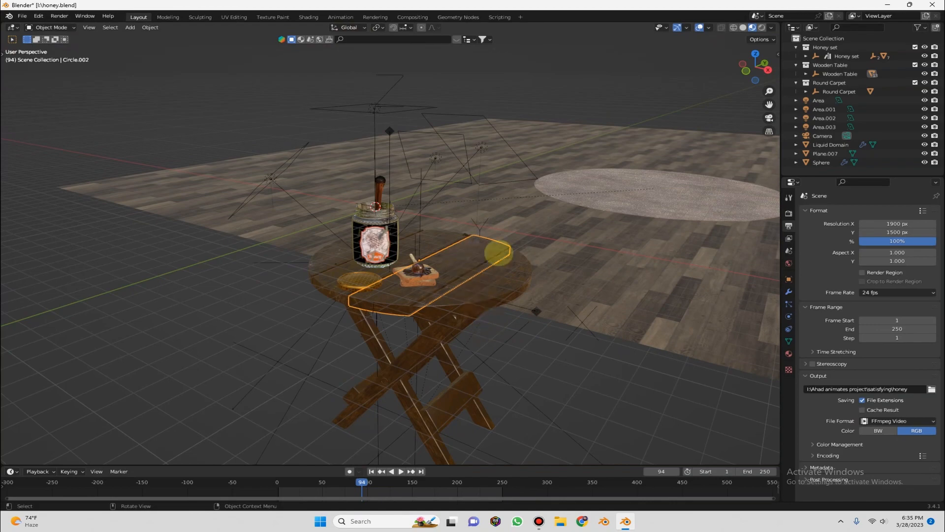
Inspect the textures of the honey jar, the bread with the dipper, and the golden lid up close.
{"action": "middle_click_drag", "start_coordinate": [507, 318], "coordinate": [628, 352]}
{"action": "scroll", "coordinate": [509, 299], "scroll_direction": "up", "scroll_amount": 6}
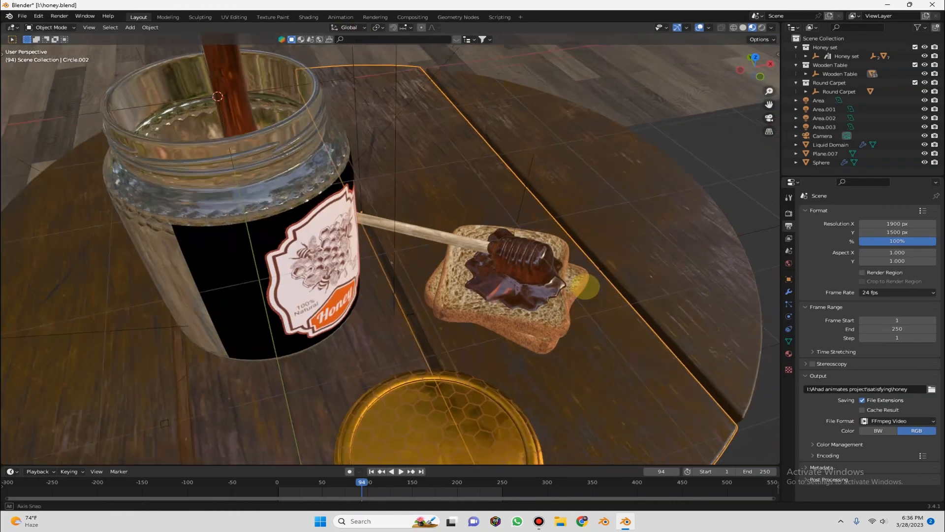
{"action": "scroll", "coordinate": [510, 299], "scroll_direction": "down", "scroll_amount": 3}
{"action": "middle_click_drag", "start_coordinate": [509, 300], "coordinate": [322, 268]}
{"action": "scroll", "coordinate": [394, 304], "scroll_direction": "up", "scroll_amount": 4}
{"action": "middle_click_drag", "start_coordinate": [365, 327], "coordinate": [429, 334]}
{"action": "scroll", "coordinate": [394, 304], "scroll_direction": "down", "scroll_amount": 2}
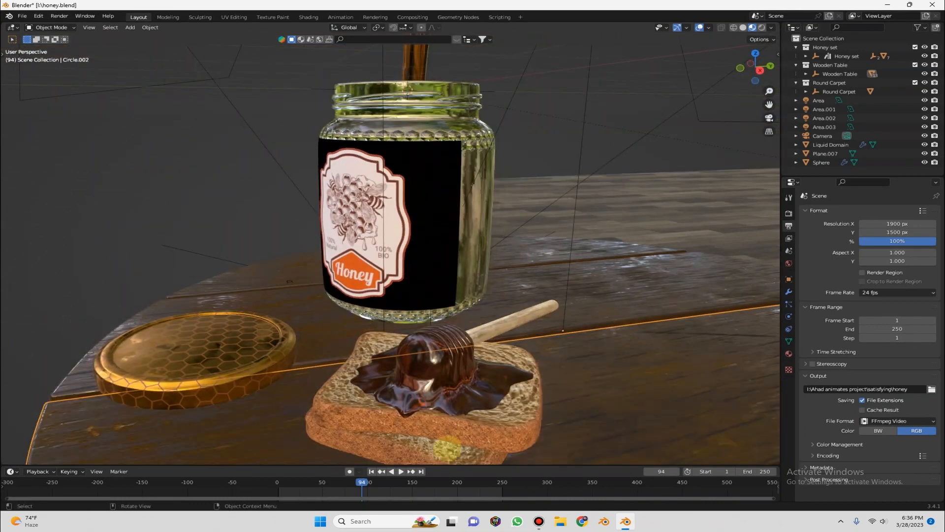
{"action": "middle_click_drag", "start_coordinate": [432, 416], "coordinate": [446, 402]}
{"action": "scroll", "coordinate": [456, 322], "scroll_direction": "down", "scroll_amount": 1}
{"action": "middle_click_drag", "start_coordinate": [549, 417], "coordinate": [406, 308]}
{"action": "scroll", "coordinate": [527, 338], "scroll_direction": "down", "scroll_amount": 2}
{"action": "scroll", "coordinate": [405, 309], "scroll_direction": "down", "scroll_amount": 2}
{"action": "scroll", "coordinate": [601, 309], "scroll_direction": "down", "scroll_amount": 8}
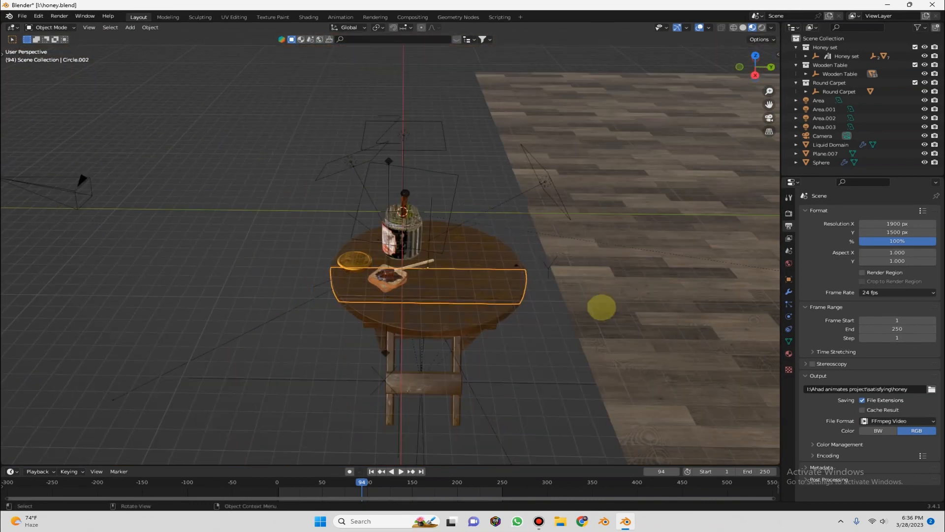
Select the wooden floor plane and the round carpet in turn to examine how they surround the table.
{"action": "left_click", "coordinate": [633, 306]}
{"action": "middle_click_drag", "start_coordinate": [634, 305], "coordinate": [674, 304]}
{"action": "scroll", "coordinate": [675, 304], "scroll_direction": "up", "scroll_amount": 3}
{"action": "middle_click_drag", "start_coordinate": [598, 271], "coordinate": [470, 132]}
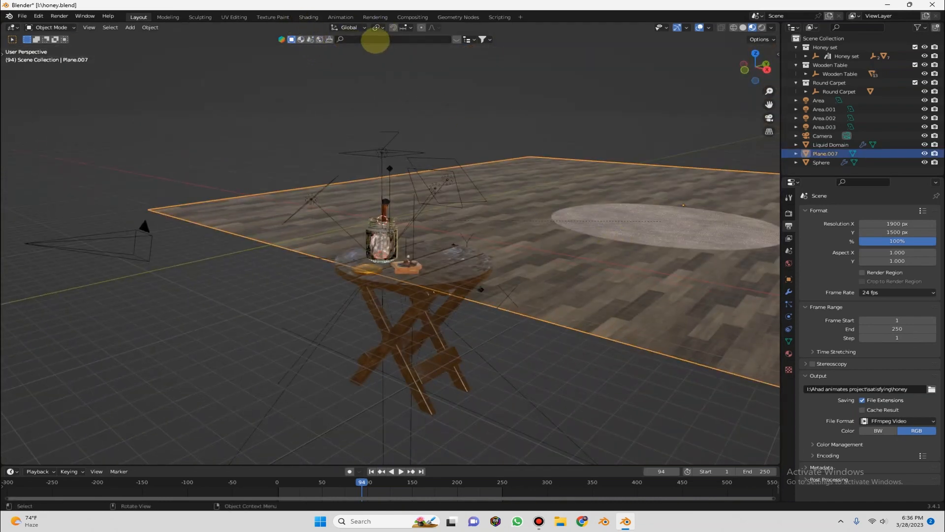
{"action": "middle_click_drag", "start_coordinate": [609, 327], "coordinate": [531, 311]}
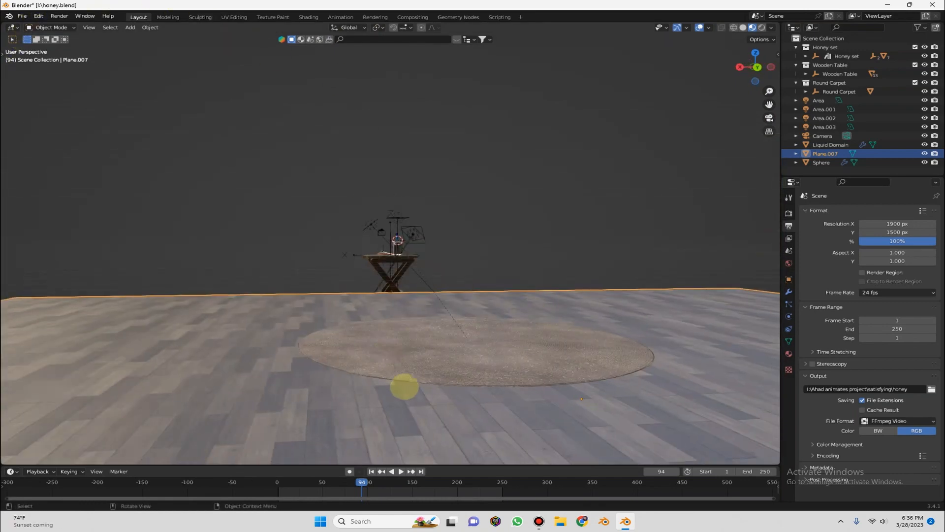
{"action": "left_click", "coordinate": [443, 361]}
{"action": "middle_click_drag", "start_coordinate": [454, 369], "coordinate": [523, 255]}
Through the camera in rendered shading, go to frame 0 and run the honey pour forward to frame 194.
{"action": "left_click", "coordinate": [769, 118]}
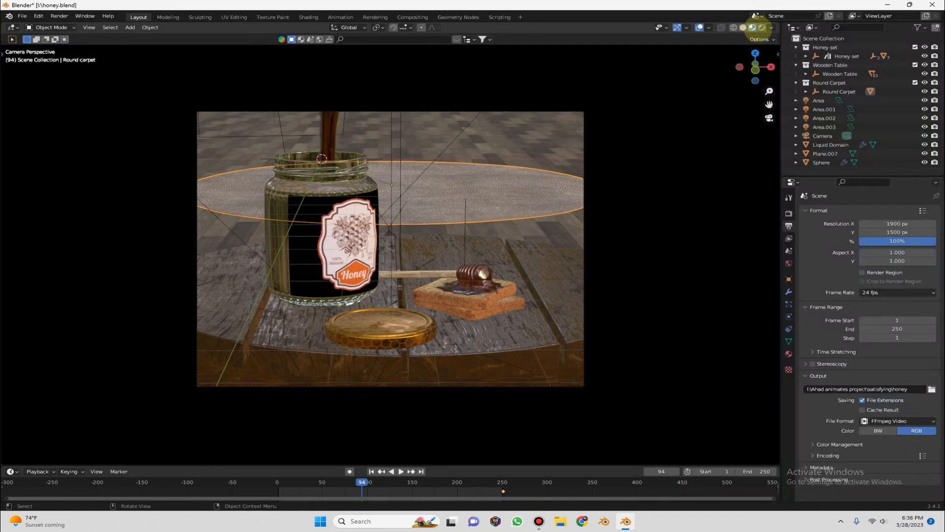
{"action": "left_click", "coordinate": [761, 27]}
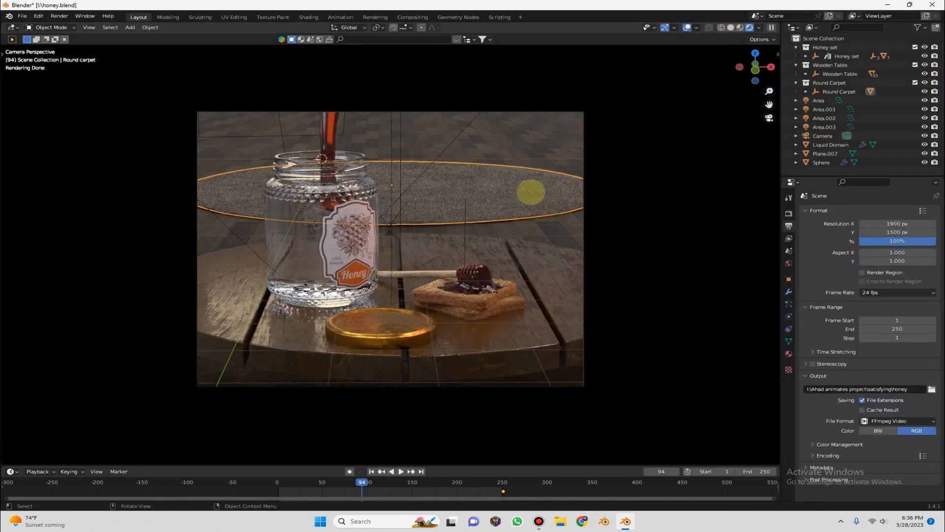
{"action": "left_click_drag", "start_coordinate": [339, 486], "coordinate": [277, 482]}
{"action": "scroll", "coordinate": [319, 482], "scroll_direction": "up", "scroll_amount": 15}
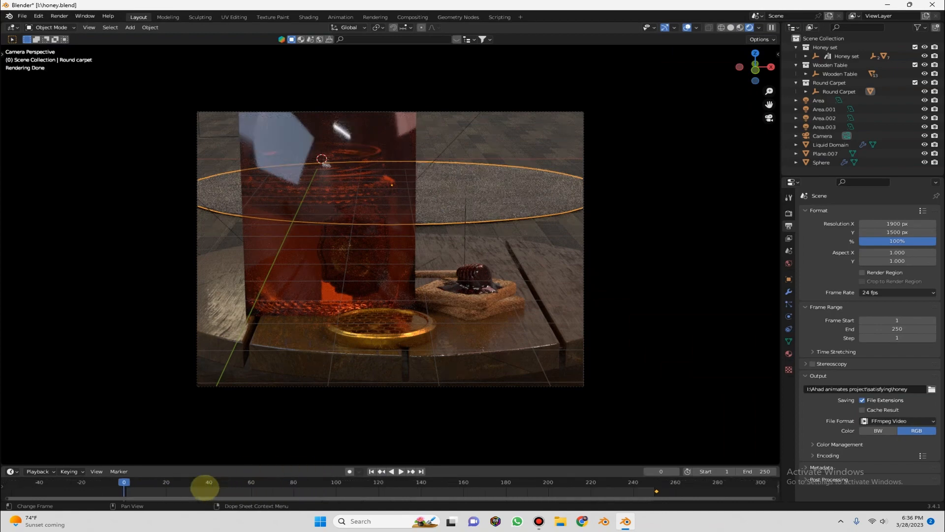
{"action": "scroll", "coordinate": [113, 482], "scroll_direction": "down", "scroll_amount": 1}
{"action": "key", "text": "space"}
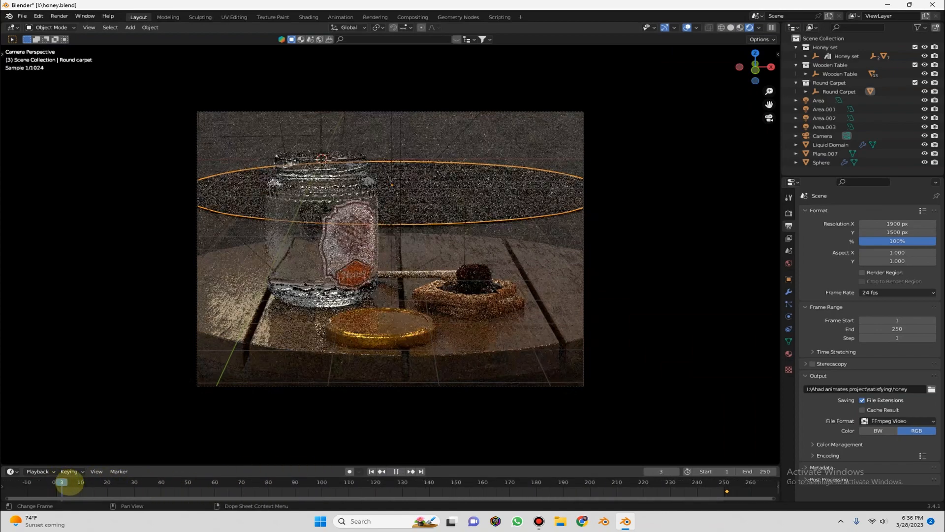
{"action": "left_click_drag", "start_coordinate": [72, 482], "coordinate": [572, 460]}
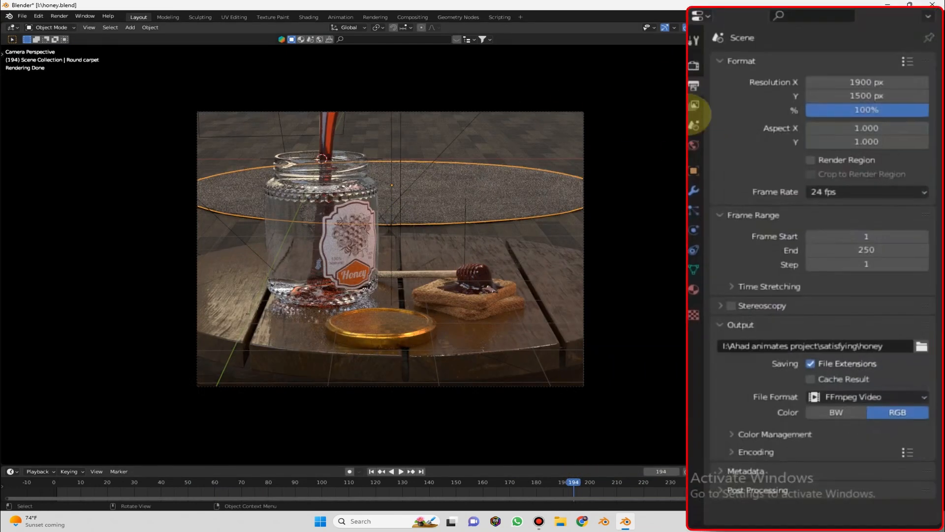
Show the world settings with the HDR environment texture and go to frame 136.
{"action": "left_click", "coordinate": [788, 263]}
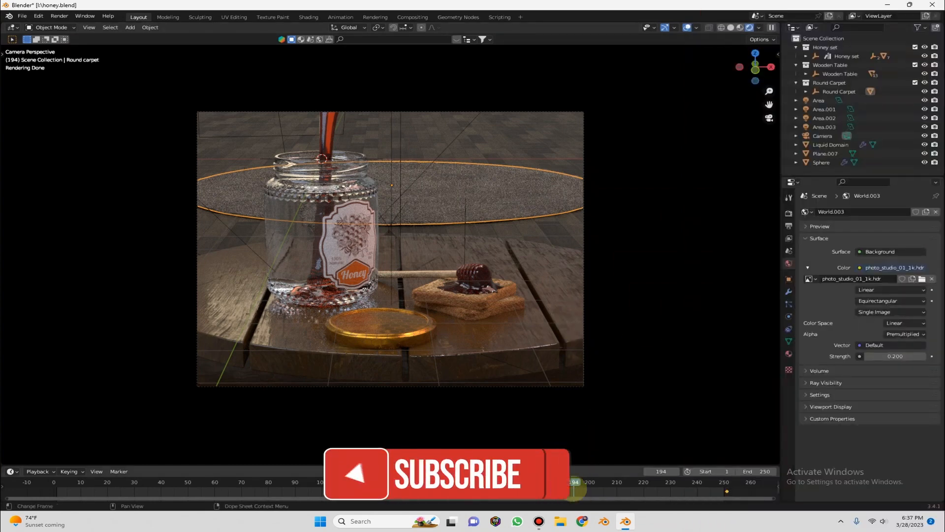
{"action": "left_click_drag", "start_coordinate": [573, 489], "coordinate": [418, 489]}
Select the light named Area beside the table and show its light settings.
{"action": "middle_click_drag", "start_coordinate": [609, 175], "coordinate": [458, 148]}
{"action": "left_click", "coordinate": [466, 113]}
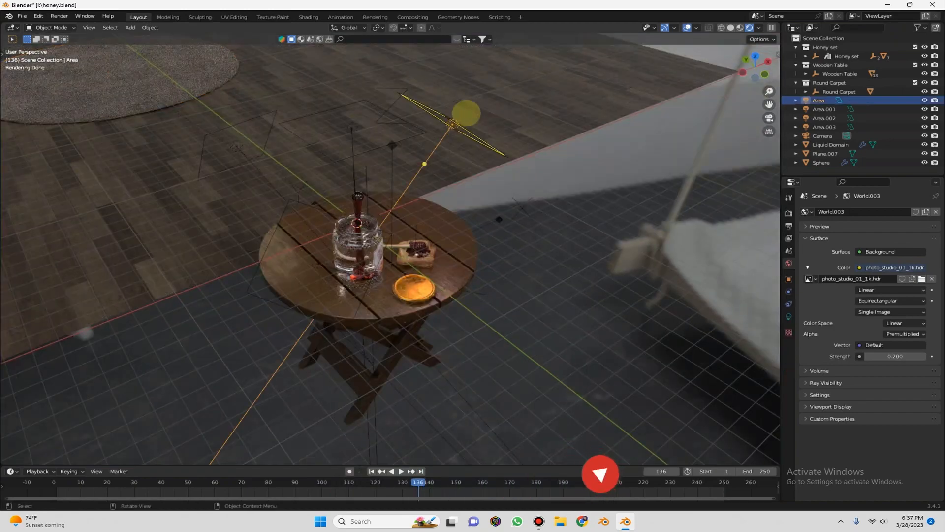
{"action": "middle_click_drag", "start_coordinate": [466, 113], "coordinate": [443, 168]}
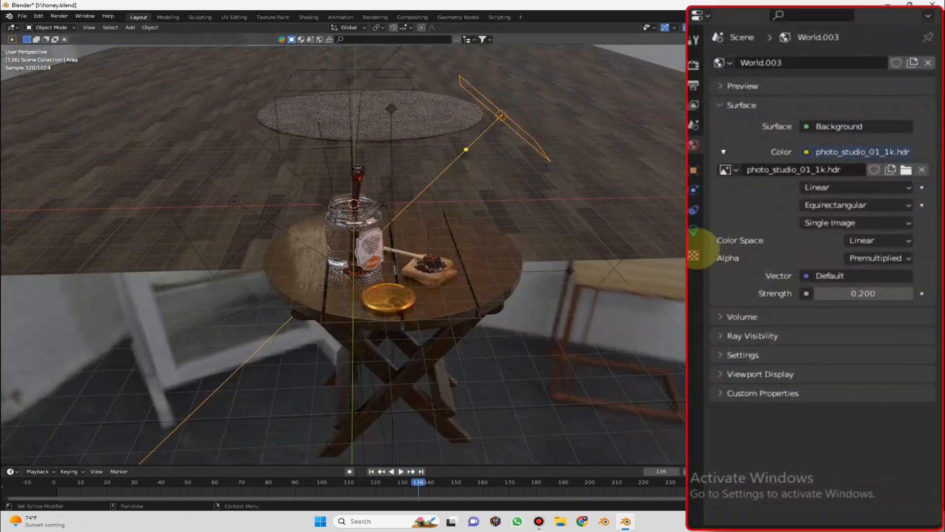
{"action": "left_click", "coordinate": [694, 230]}
Inspect the color and power settings of the lights Area.001, Area.002 and Area.003 around the table.
{"action": "middle_click_drag", "start_coordinate": [682, 260], "coordinate": [374, 241]}
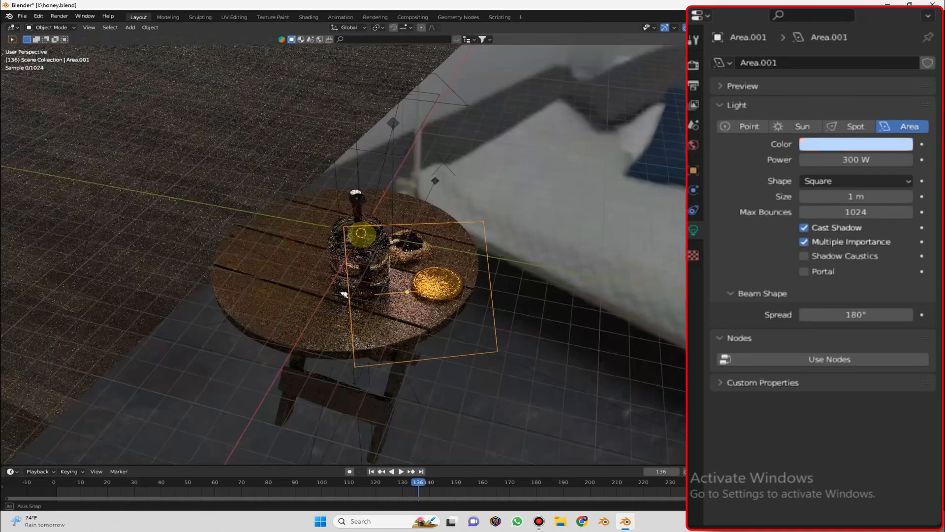
{"action": "middle_click_drag", "start_coordinate": [364, 236], "coordinate": [391, 305]}
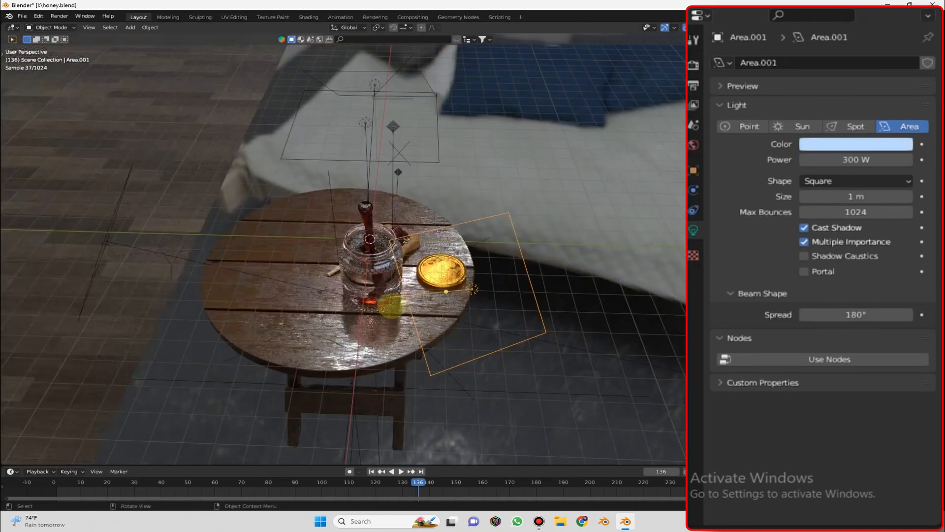
{"action": "middle_click_drag", "start_coordinate": [444, 296], "coordinate": [326, 321]}
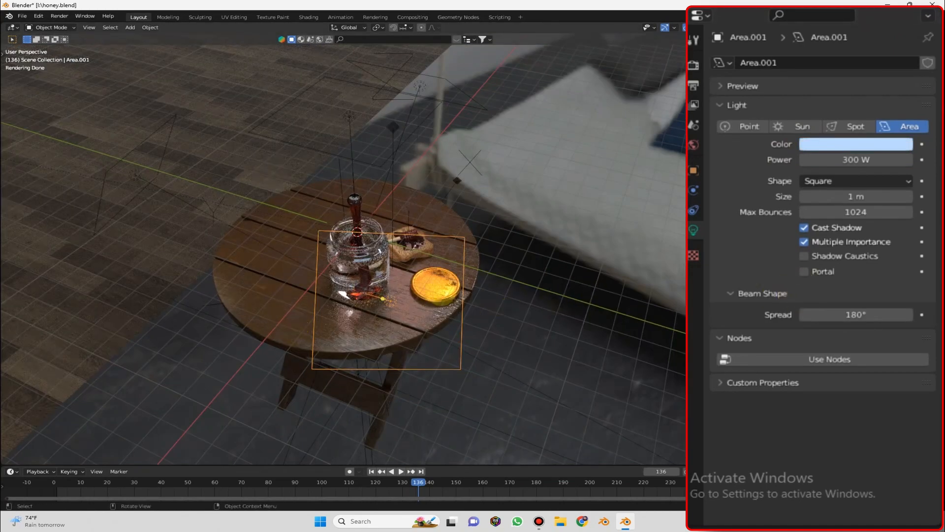
{"action": "middle_click_drag", "start_coordinate": [387, 300], "coordinate": [345, 296]}
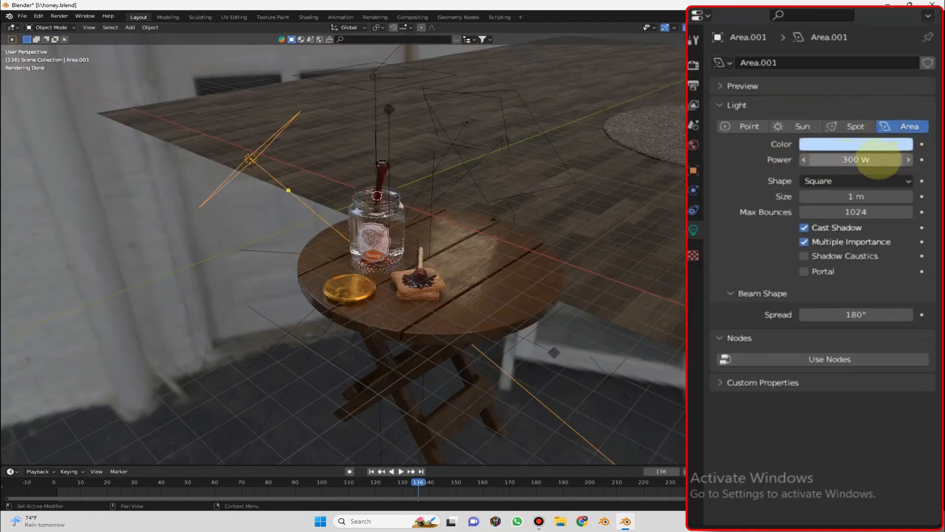
{"action": "mouse_move", "coordinate": [422, 208]}
{"action": "middle_mouse_down"}
{"action": "mouse_move", "coordinate": [418, 223]}
{"action": "mouse_move", "coordinate": [441, 152]}
{"action": "mouse_move", "coordinate": [412, 199]}
{"action": "middle_mouse_up"}
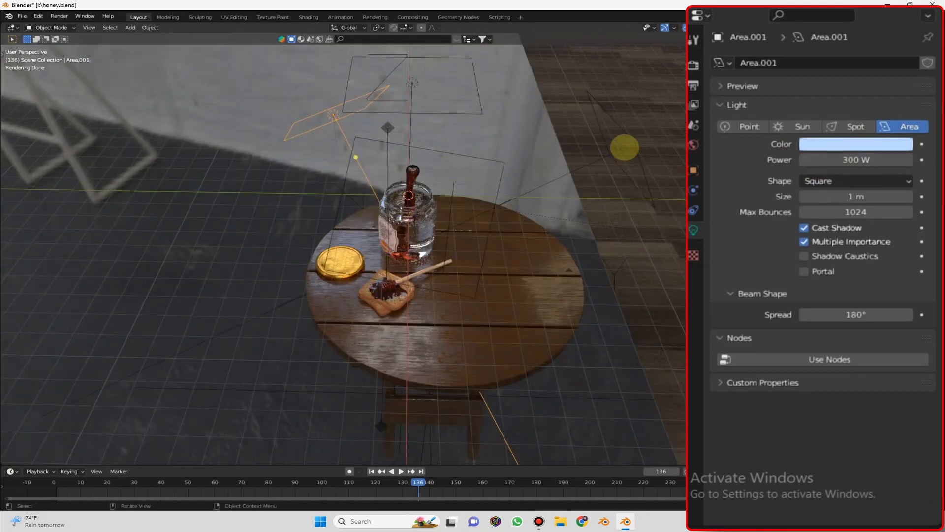
{"action": "left_click", "coordinate": [623, 148]}
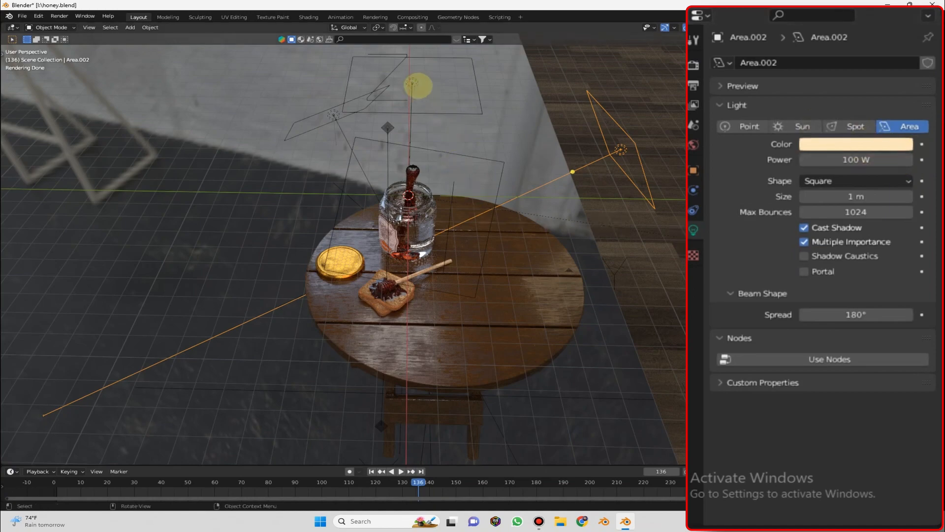
{"action": "left_click", "coordinate": [414, 83]}
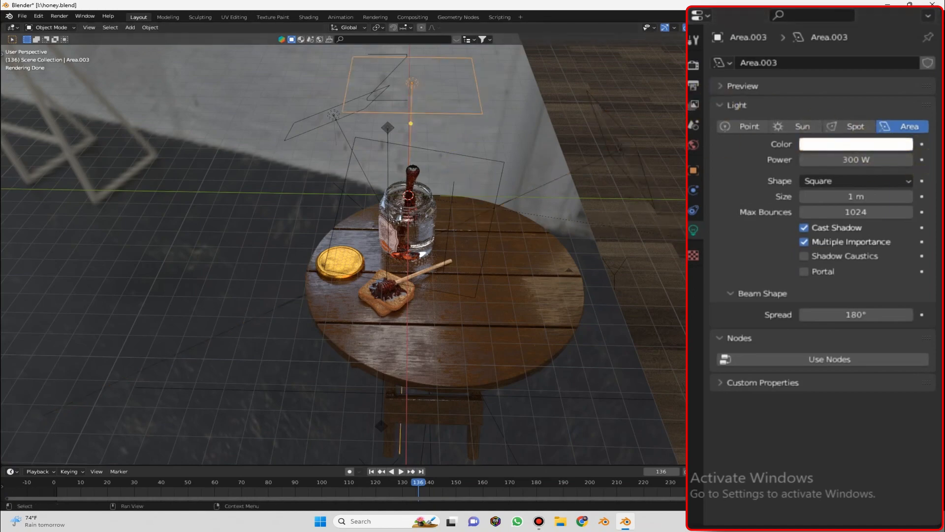
Check the camera framing, view the light arrangement from another side, and select the lights above the jar together.
{"action": "key", "text": "KP_0"}
{"action": "key", "text": "KP_0"}
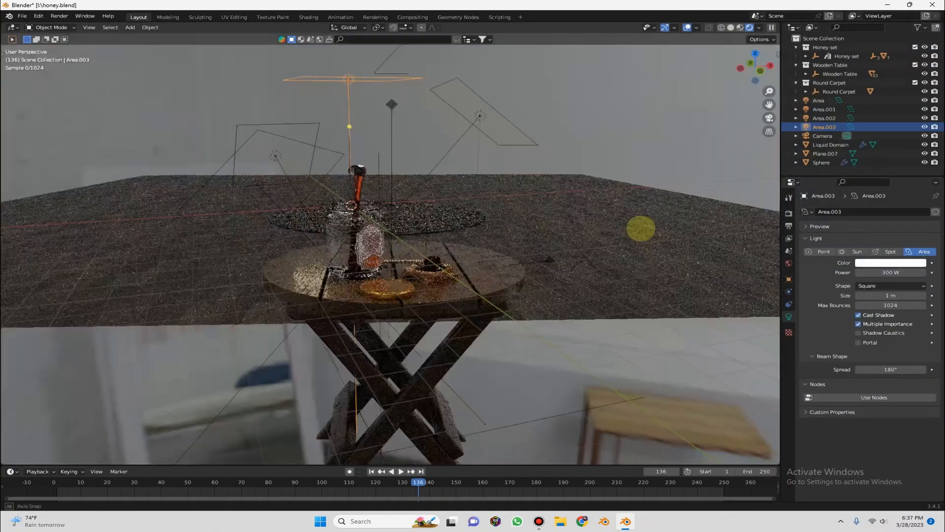
{"action": "mouse_move", "coordinate": [660, 218]}
{"action": "middle_mouse_down"}
{"action": "mouse_move", "coordinate": [531, 205]}
{"action": "mouse_move", "coordinate": [523, 191]}
{"action": "middle_mouse_up"}
{"action": "mouse_move", "coordinate": [320, 125]}
{"action": "left_mouse_down"}
{"action": "mouse_move", "coordinate": [486, 179]}
{"action": "mouse_move", "coordinate": [493, 135]}
{"action": "left_mouse_up"}
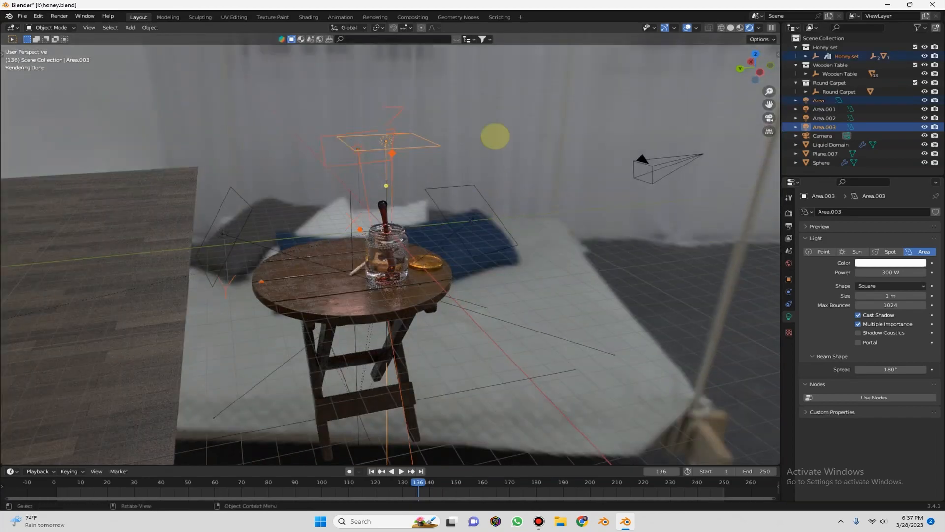
Return to the camera view and show the world settings with the HDR environment texture.
{"action": "middle_click_drag", "start_coordinate": [494, 135], "coordinate": [390, 158]}
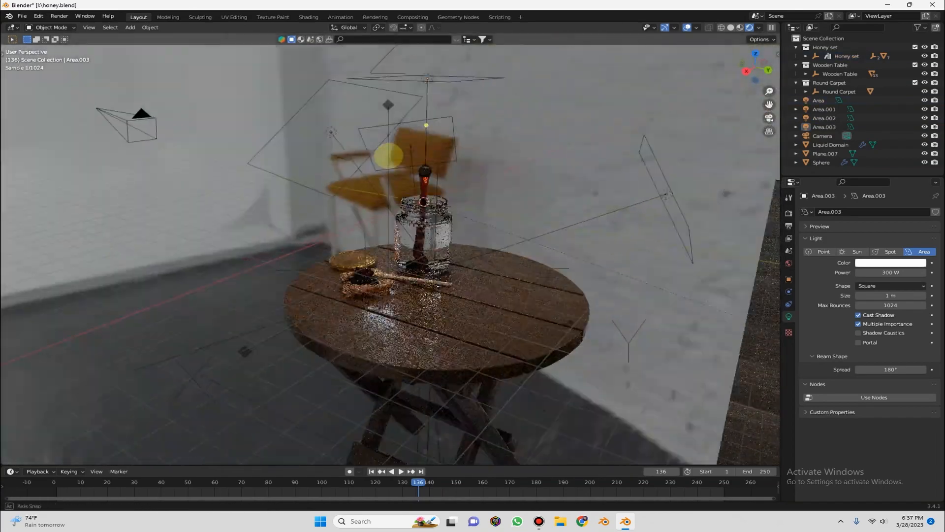
{"action": "key", "text": "KP_0"}
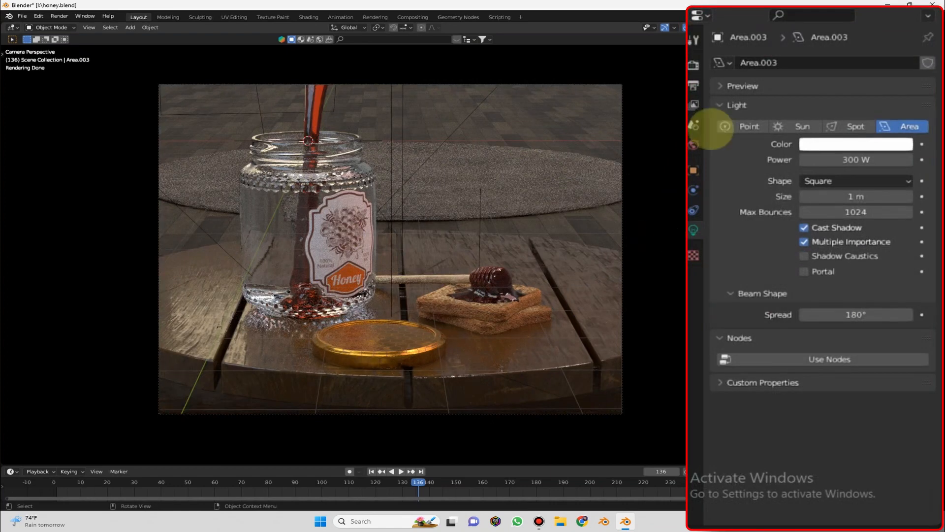
{"action": "left_click", "coordinate": [694, 145]}
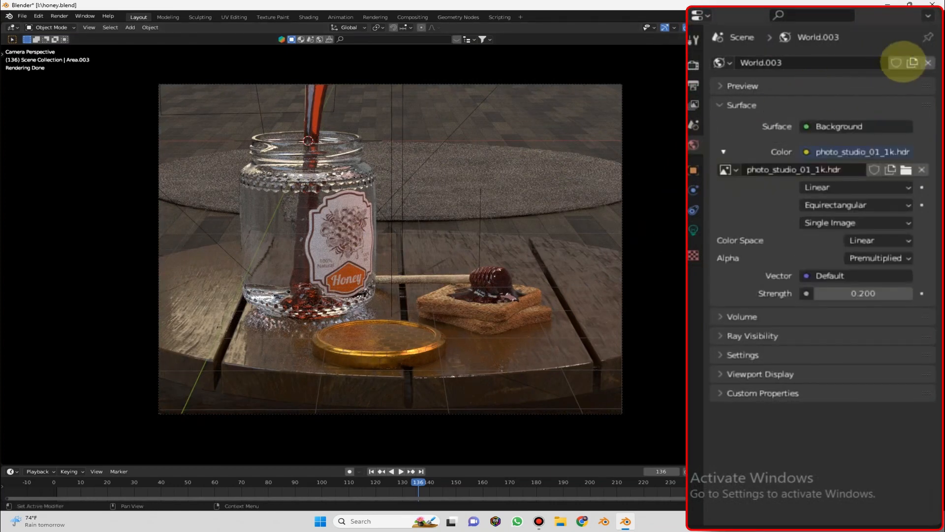
Try replacing the World.003 environment with a new default world, and undo both changes.
{"action": "left_click", "coordinate": [928, 62]}
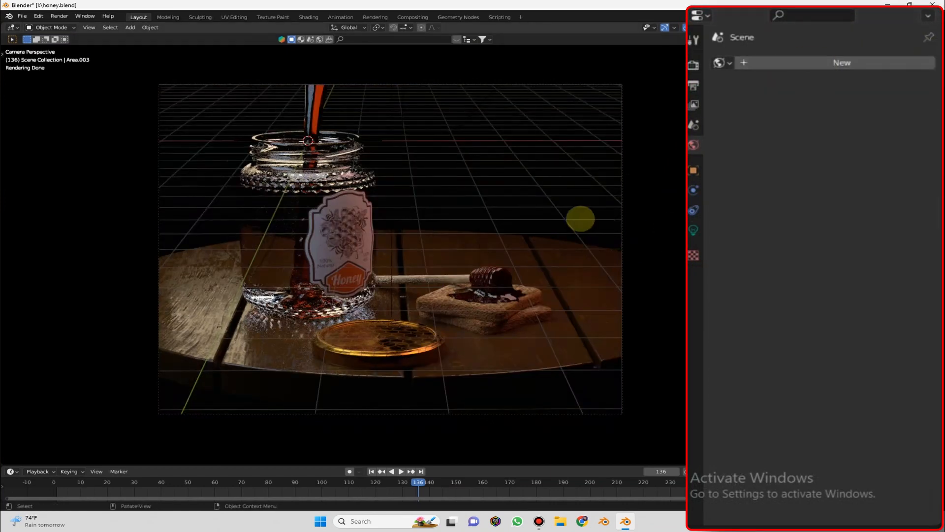
{"action": "left_click", "coordinate": [815, 62]}
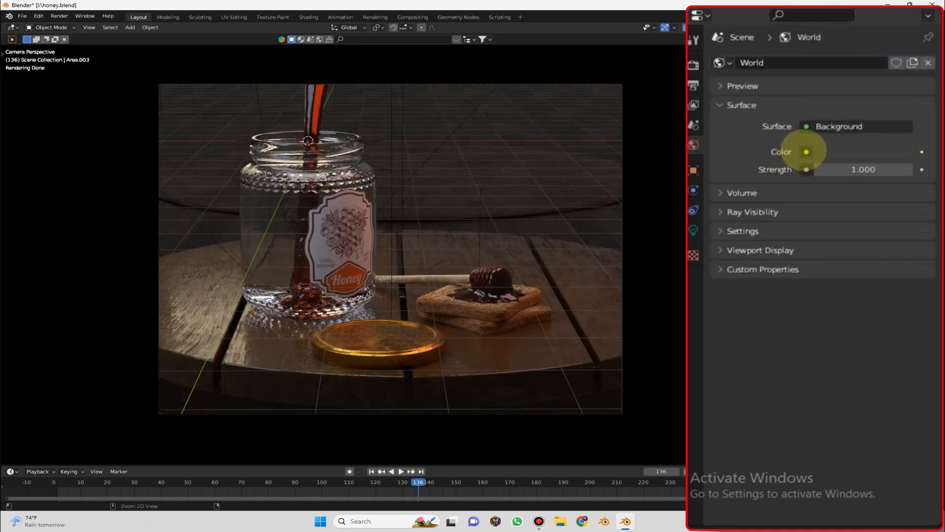
{"action": "key", "text": "ctrl+z"}
{"action": "key", "text": "ctrl+z"}
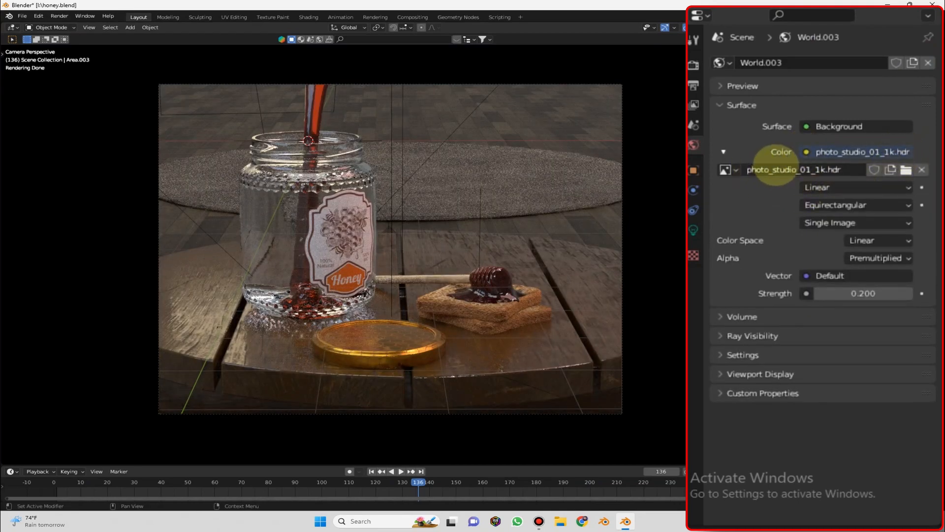
Replace World.003 with a new world and assign an Environment Texture to its background color.
{"action": "left_click", "coordinate": [928, 63]}
{"action": "left_click", "coordinate": [925, 63]}
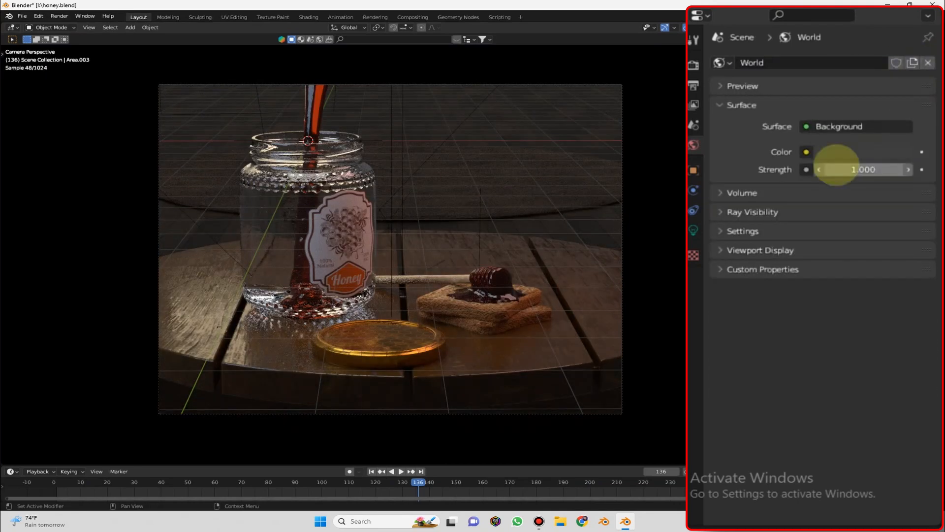
{"action": "left_click", "coordinate": [807, 151]}
{"action": "left_click", "coordinate": [480, 261]}
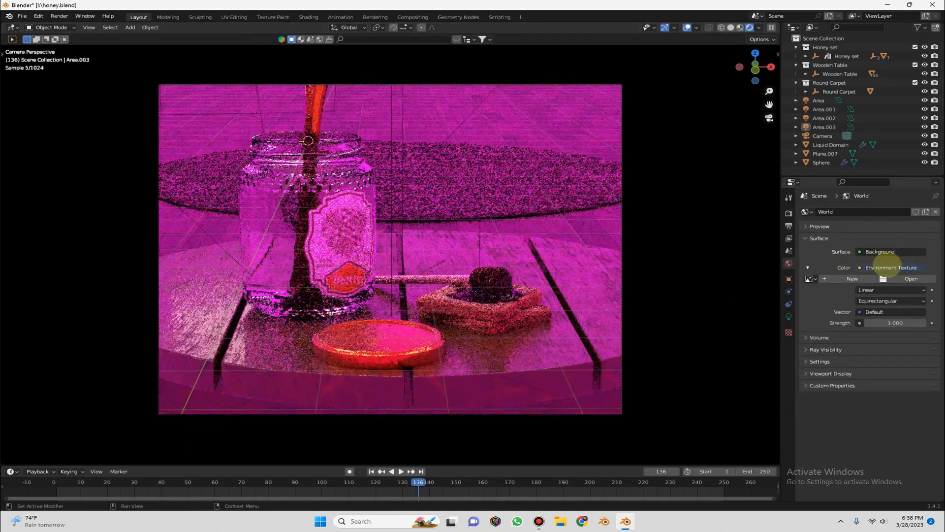
Load sunflowers_8k.exr from the project's HDRI folder as the world's environment image.
{"action": "left_click", "coordinate": [908, 278]}
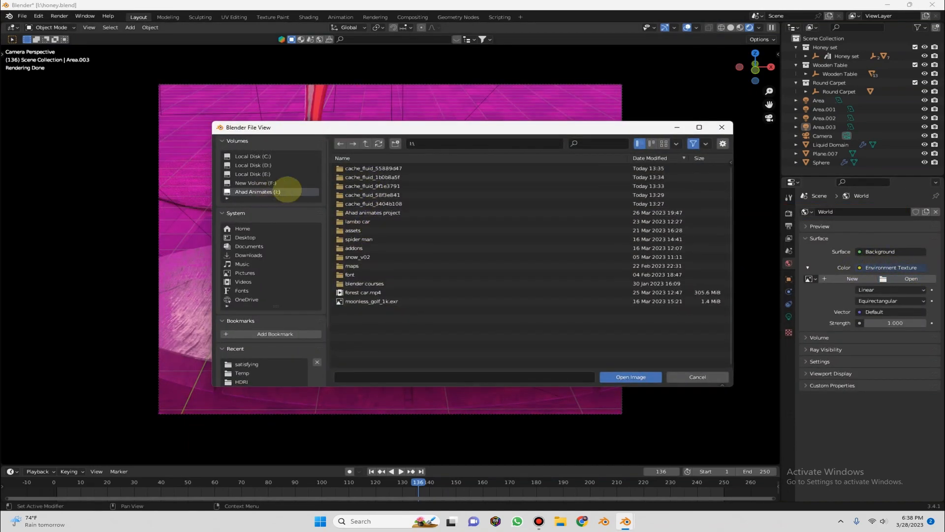
{"action": "left_click", "coordinate": [287, 191]}
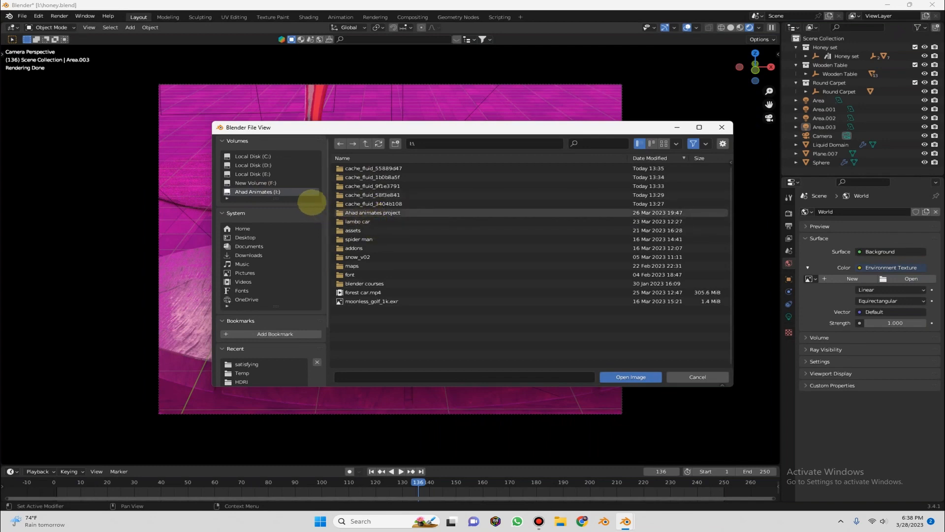
{"action": "left_click", "coordinate": [302, 192]}
{"action": "double_click", "coordinate": [389, 212]}
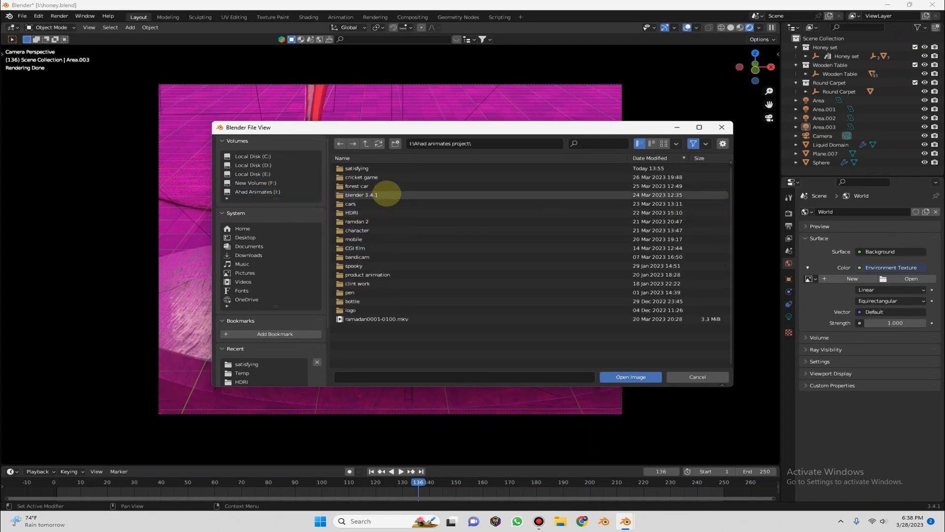
{"action": "double_click", "coordinate": [374, 212]}
{"action": "double_click", "coordinate": [367, 169]}
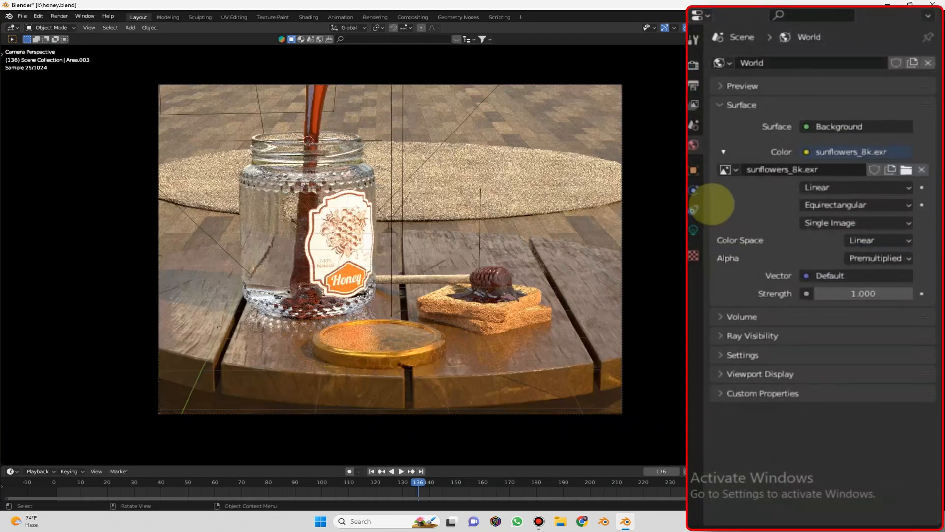
Set the world background strength to 0.2.
{"action": "left_click", "coordinate": [895, 356]}
{"action": "key", "text": "BackSpace"}
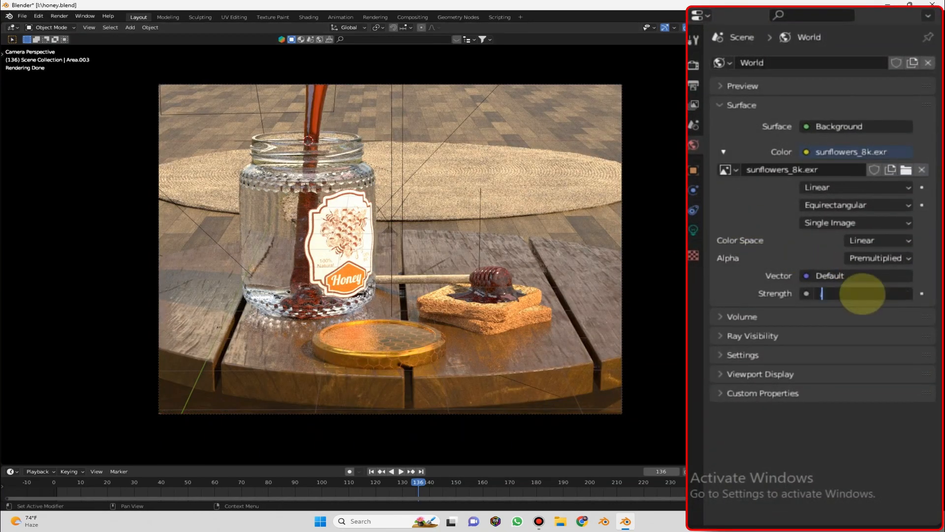
{"action": "type", "text": ".2"}
{"action": "key", "text": "Return"}
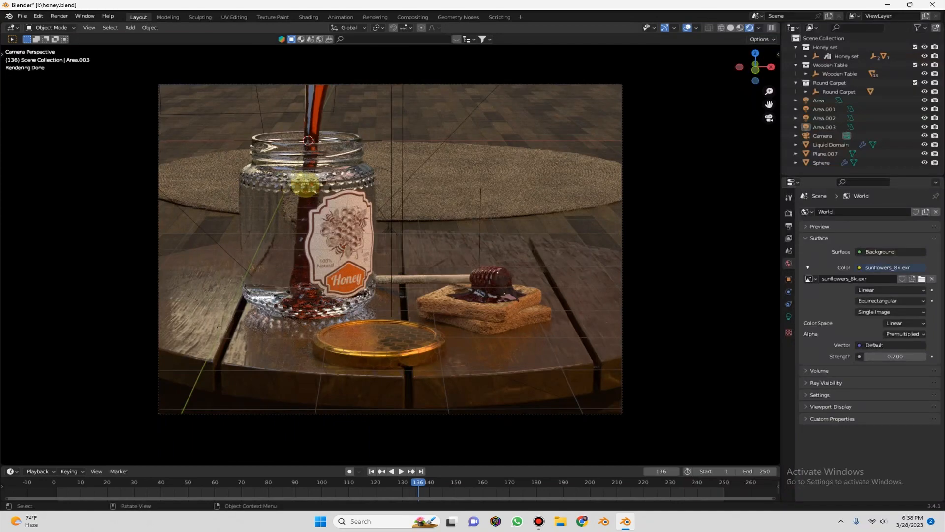
Undo the world changes back to World.003 with the photo_studio_01_1k.hdr environment.
{"action": "key", "text": "ctrl+z"}
{"action": "key", "text": "ctrl+z"}
{"action": "key", "text": "ctrl+z"}
{"action": "key", "text": "ctrl+z"}
{"action": "key", "text": "ctrl+z"}
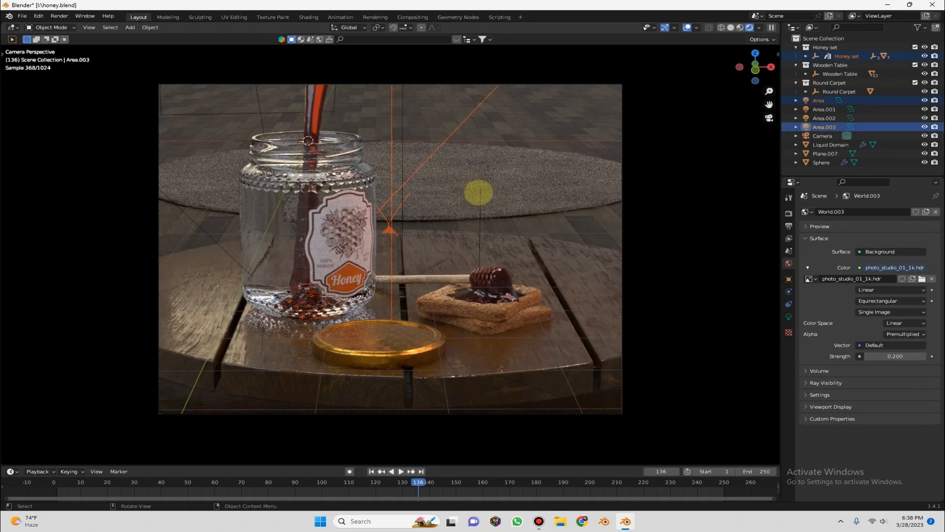
Clear the selection of lights and honey set, and look through the scene camera.
{"action": "middle_click_drag", "start_coordinate": [479, 192], "coordinate": [555, 208]}
{"action": "left_click", "coordinate": [689, 119]}
{"action": "left_click", "coordinate": [768, 118]}
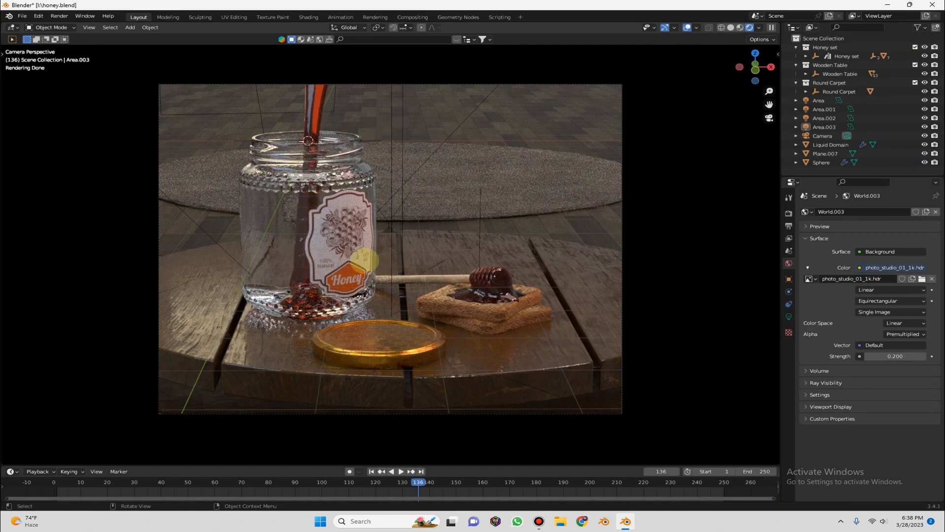
Examine the rendered jar, toast and golden lid from other angles and return to the camera view.
{"action": "middle_click_drag", "start_coordinate": [365, 260], "coordinate": [363, 265]}
{"action": "scroll", "coordinate": [363, 265], "scroll_direction": "down", "scroll_amount": 8}
{"action": "middle_click_drag", "start_coordinate": [447, 289], "coordinate": [372, 295]}
{"action": "scroll", "coordinate": [372, 295], "scroll_direction": "up", "scroll_amount": 9}
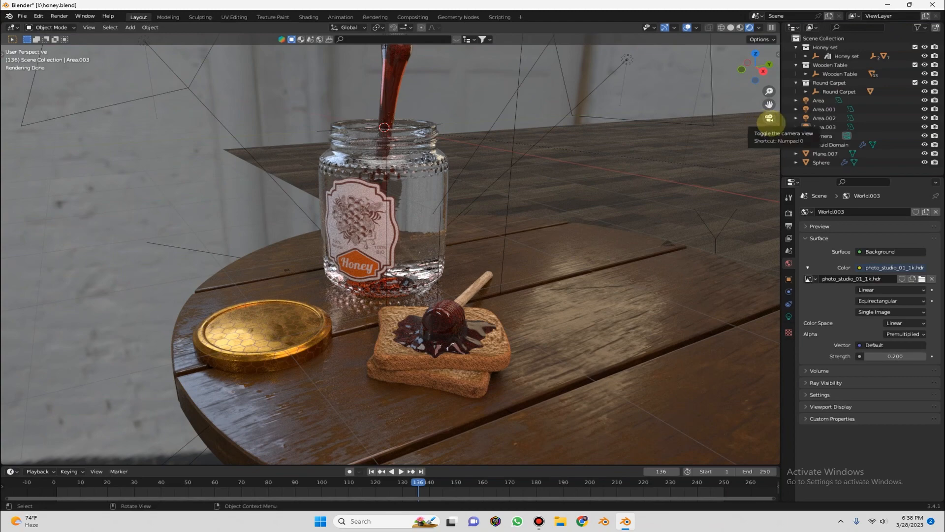
{"action": "middle_click_drag", "start_coordinate": [554, 190], "coordinate": [521, 205]}
{"action": "left_click", "coordinate": [767, 118]}
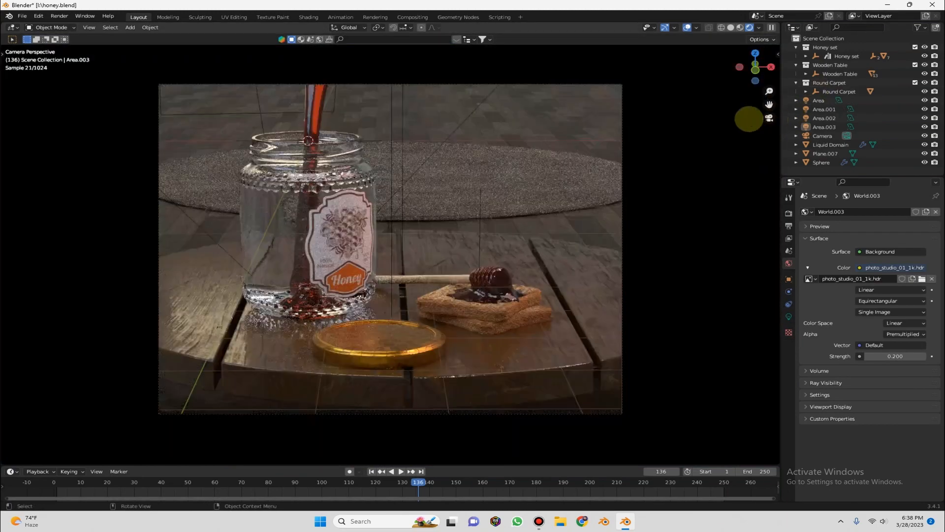